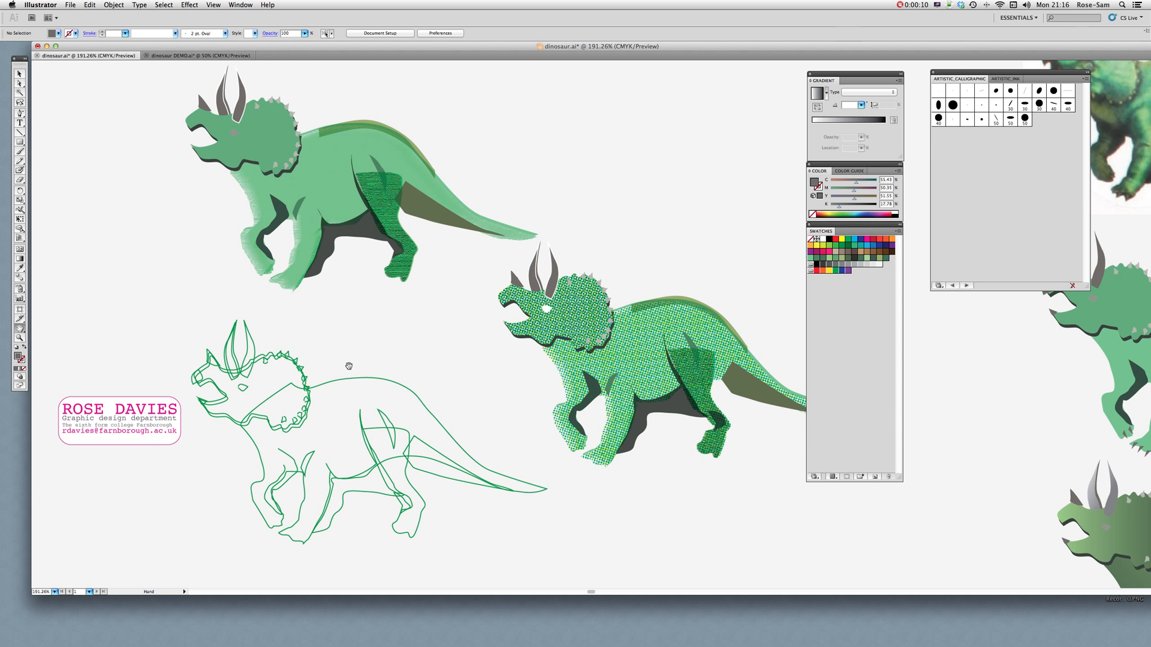
Examine the finished dinosaur style variations and the flat-coloured triceratops on the artboard.
scroll(350, 469, "down", 2)
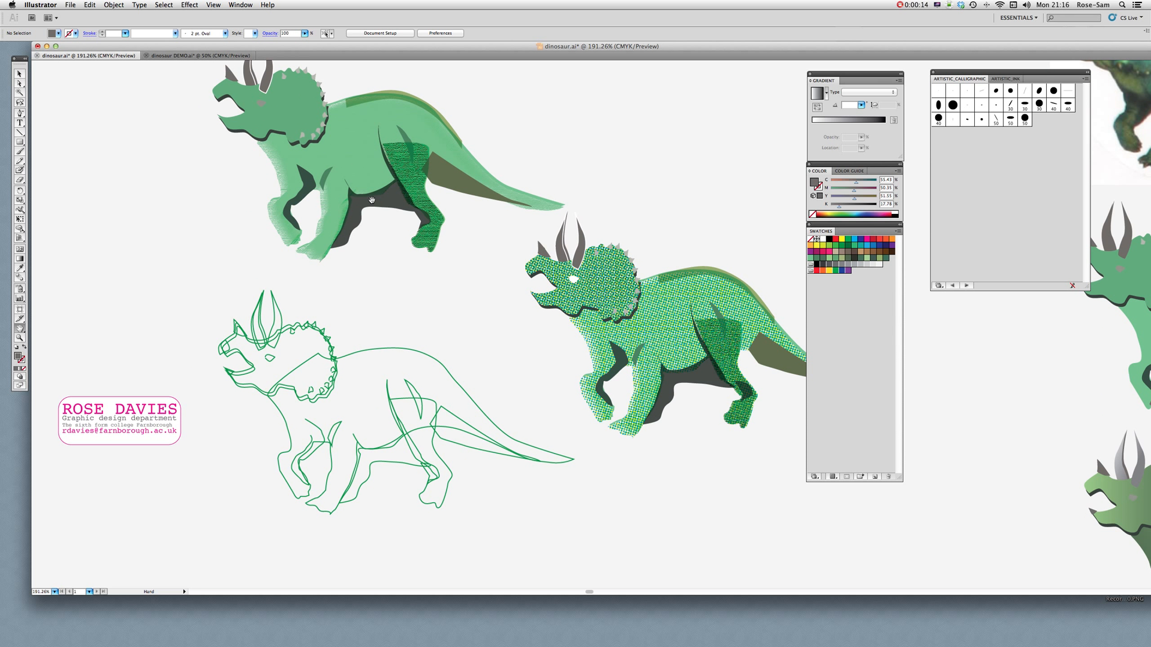
left_click(679, 325)
left_click_drag(679, 324, 378, 339)
left_click_drag(572, 324, 368, 321)
left_click_drag(437, 322, 347, 322)
mouse_move(551, 381)
left_mouse_down()
mouse_move(389, 340)
mouse_move(383, 259)
left_mouse_up()
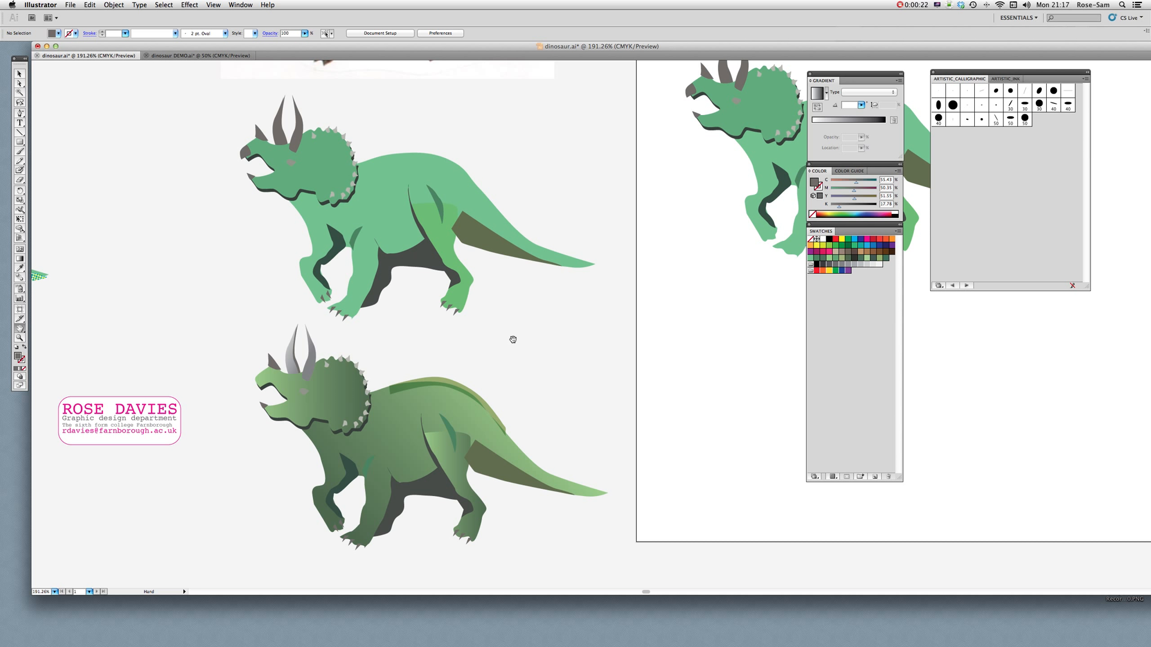
left_click_drag(529, 359, 526, 281)
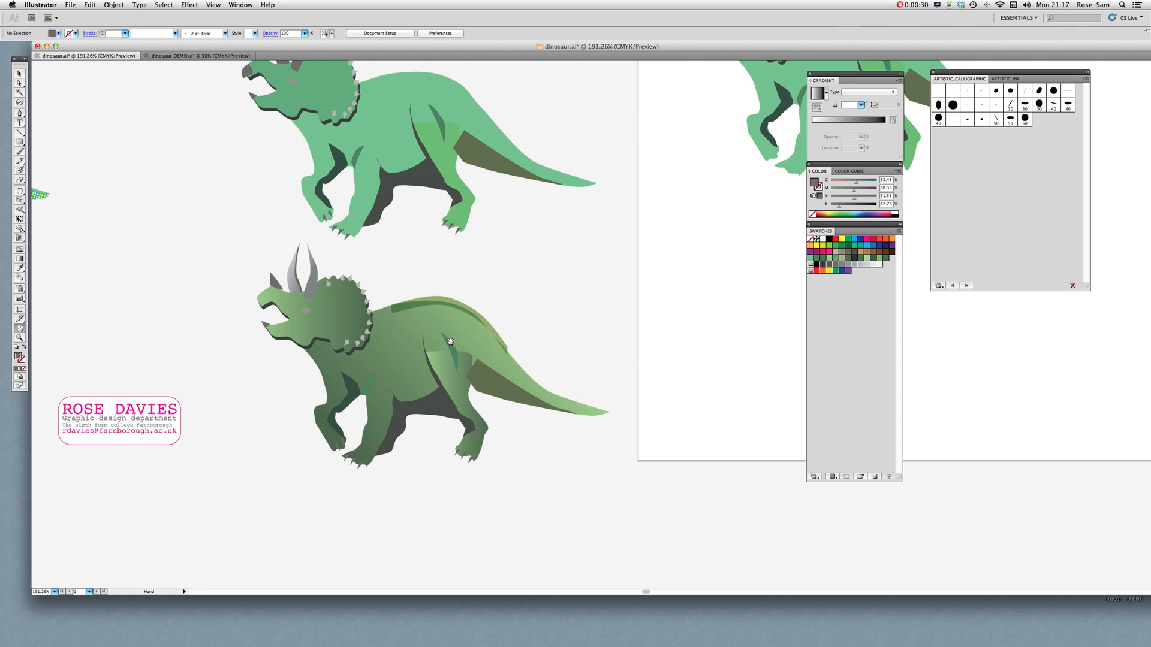
left_click_drag(637, 267, 363, 377)
left_click_drag(596, 224, 448, 226)
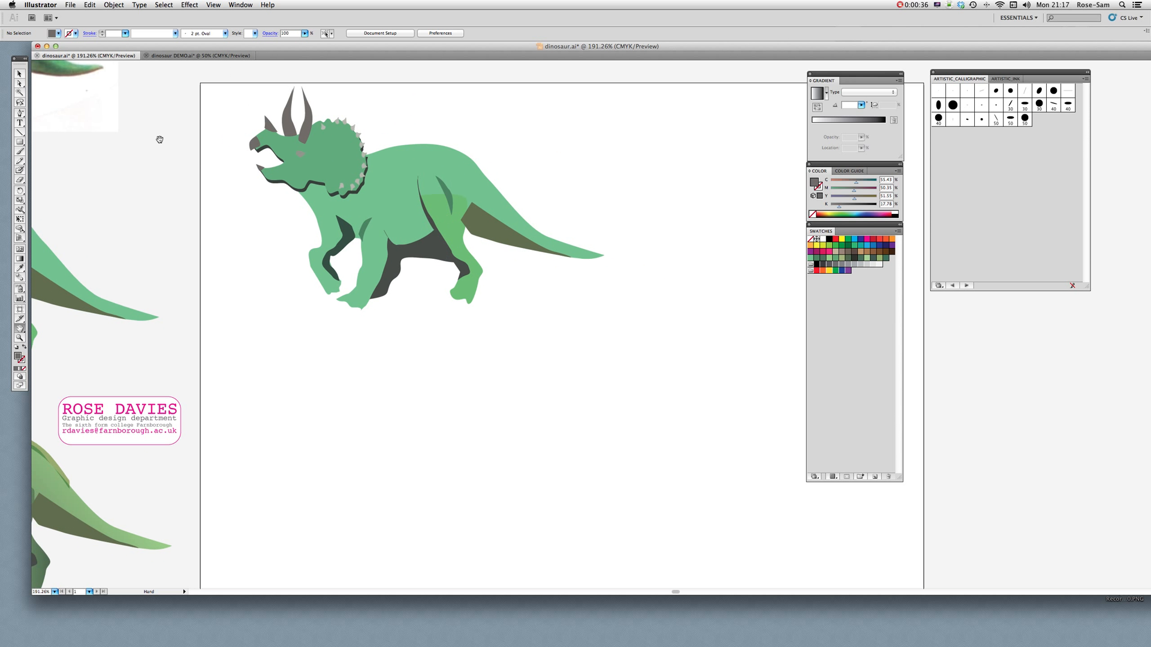
Duplicate the whole flat-coloured triceratops on the artboard and place the copy directly below the original.
left_click(20, 73)
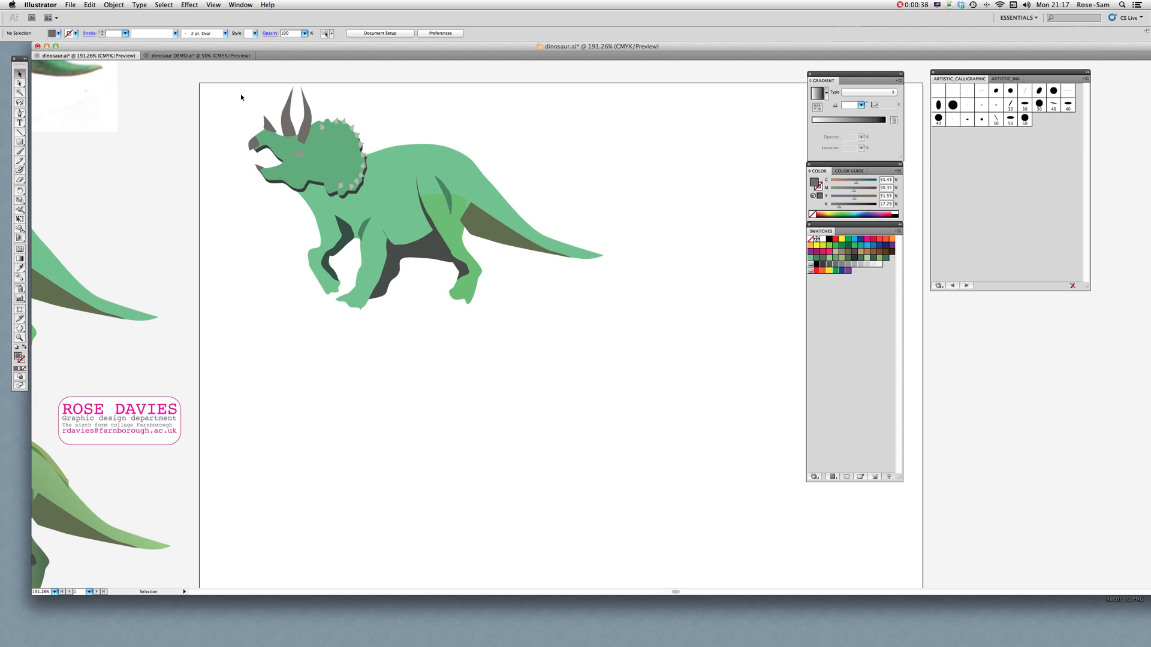
left_click_drag(241, 95, 480, 295)
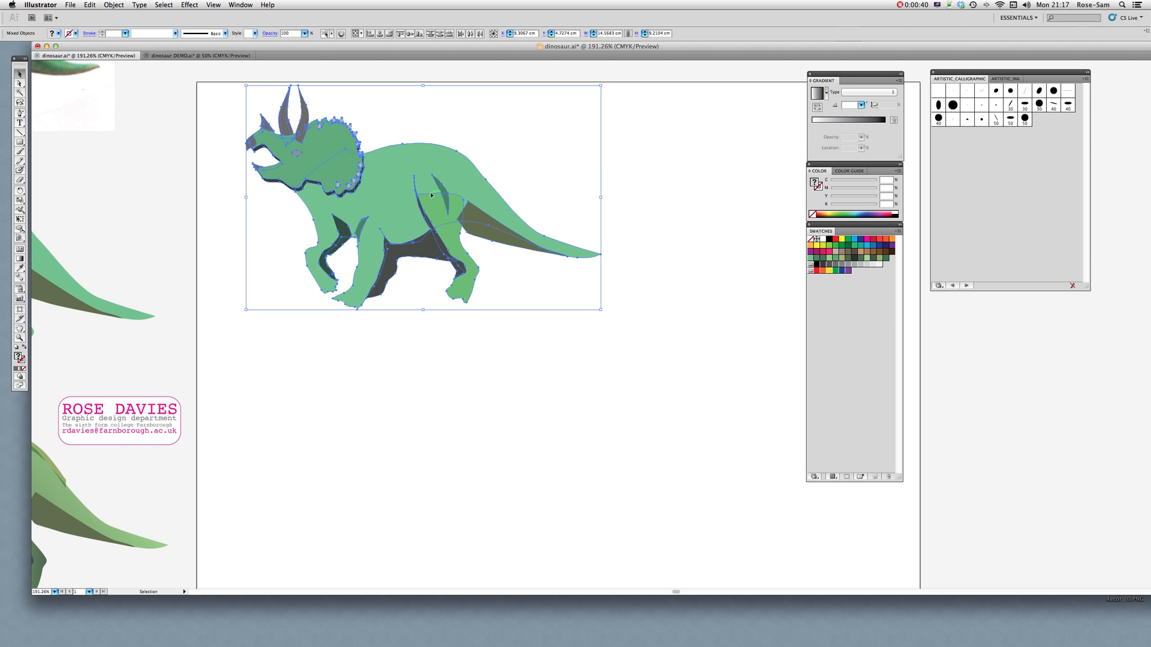
scroll(431, 195, "down", 5)
left_click_drag(517, 221, 438, 339)
left_click_drag(403, 147, 387, 433)
left_click(592, 424)
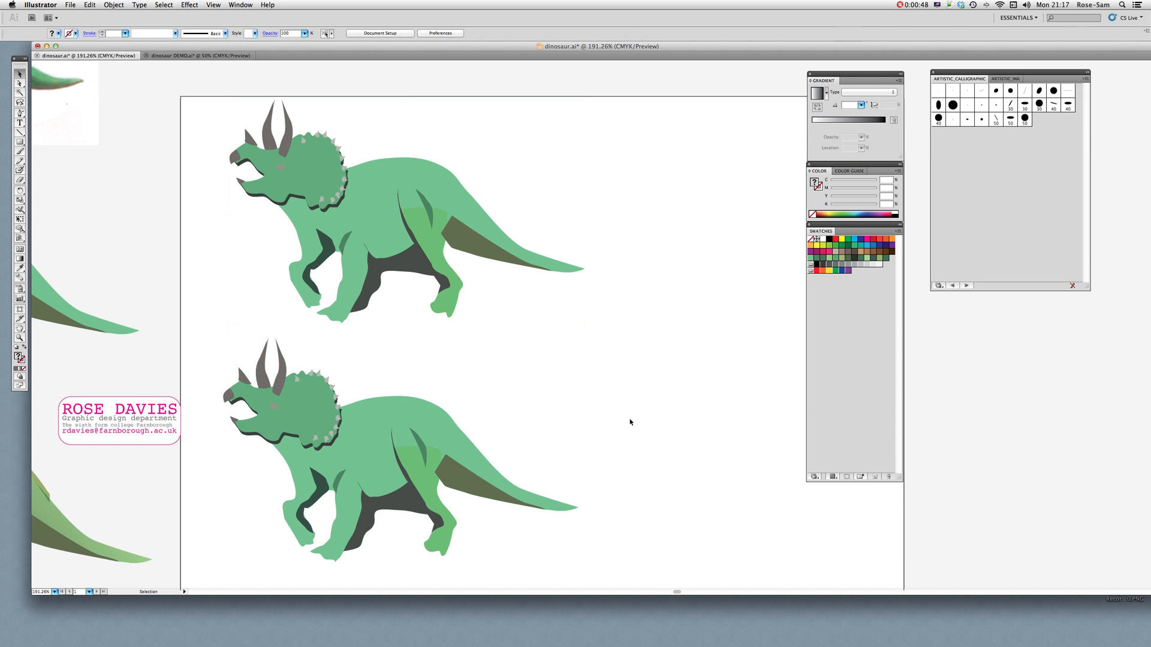
Turn the lower triceratops copy into line art by removing its fills and applying a green stroke.
left_click_drag(223, 361, 523, 541)
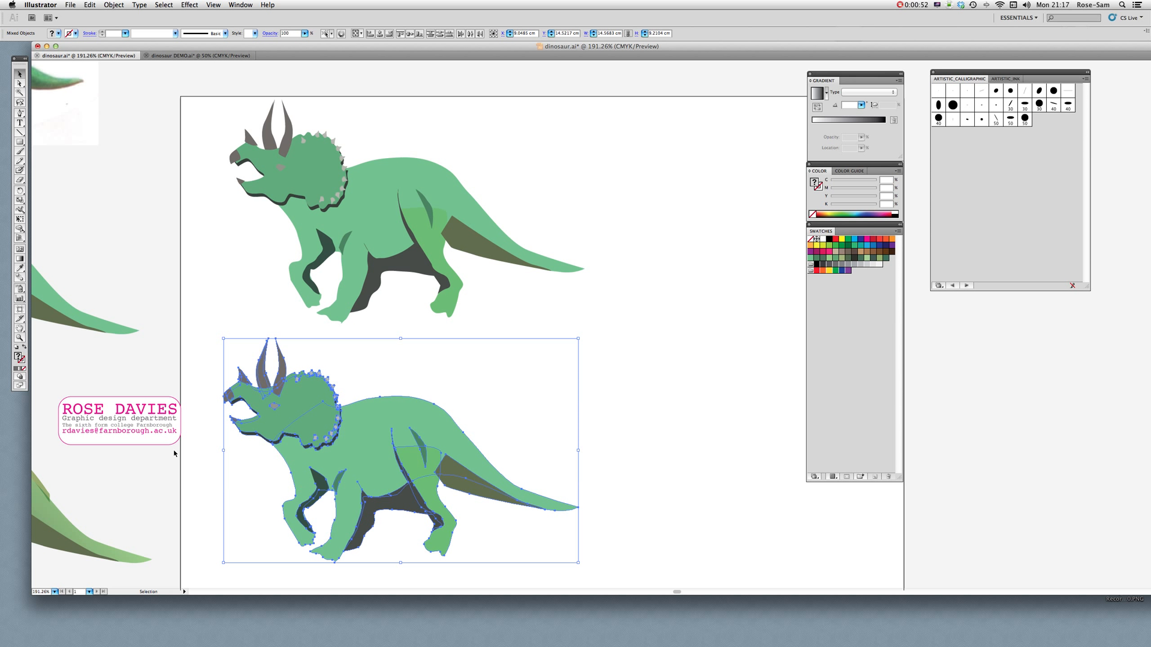
left_click(25, 369)
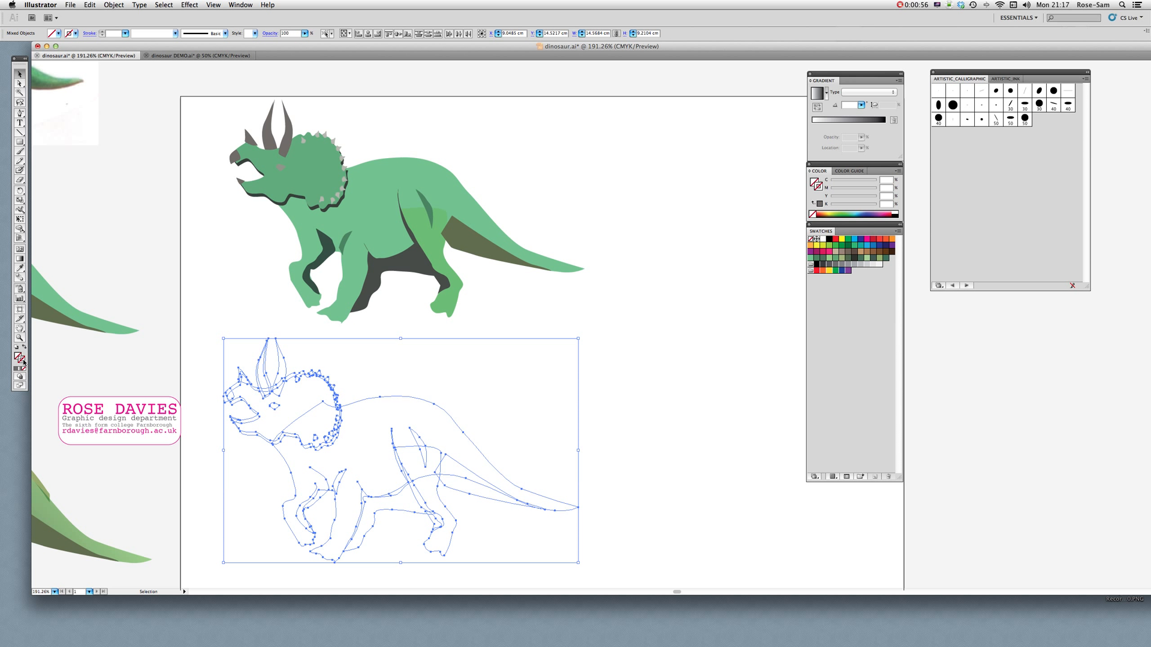
left_click(836, 259)
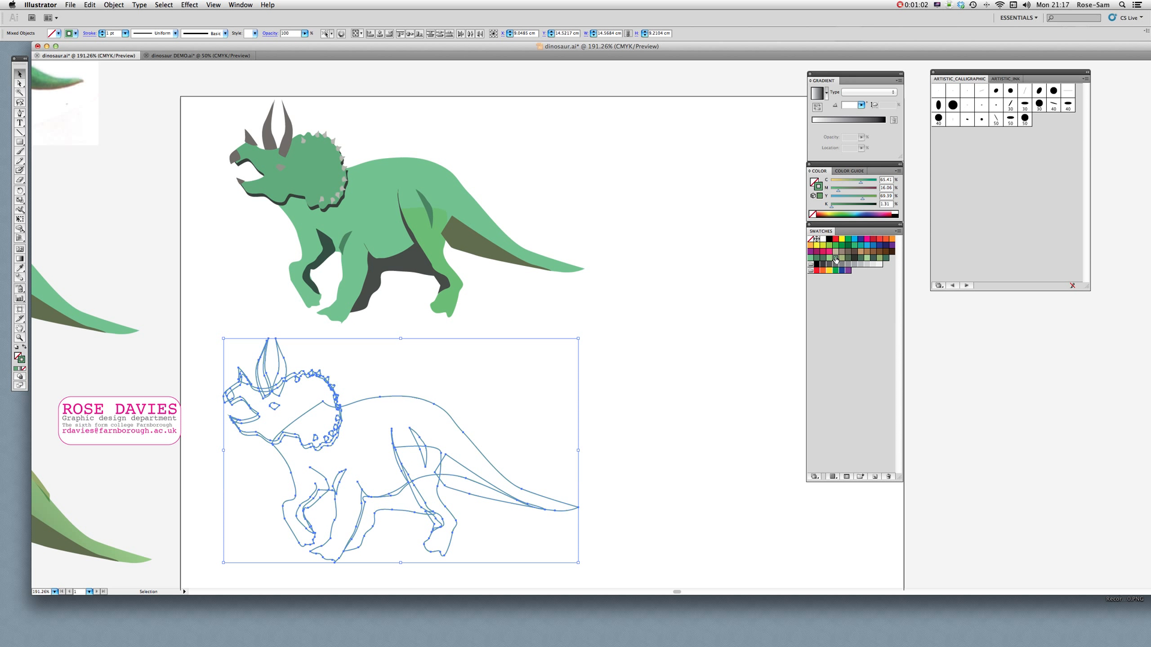
left_click(719, 303)
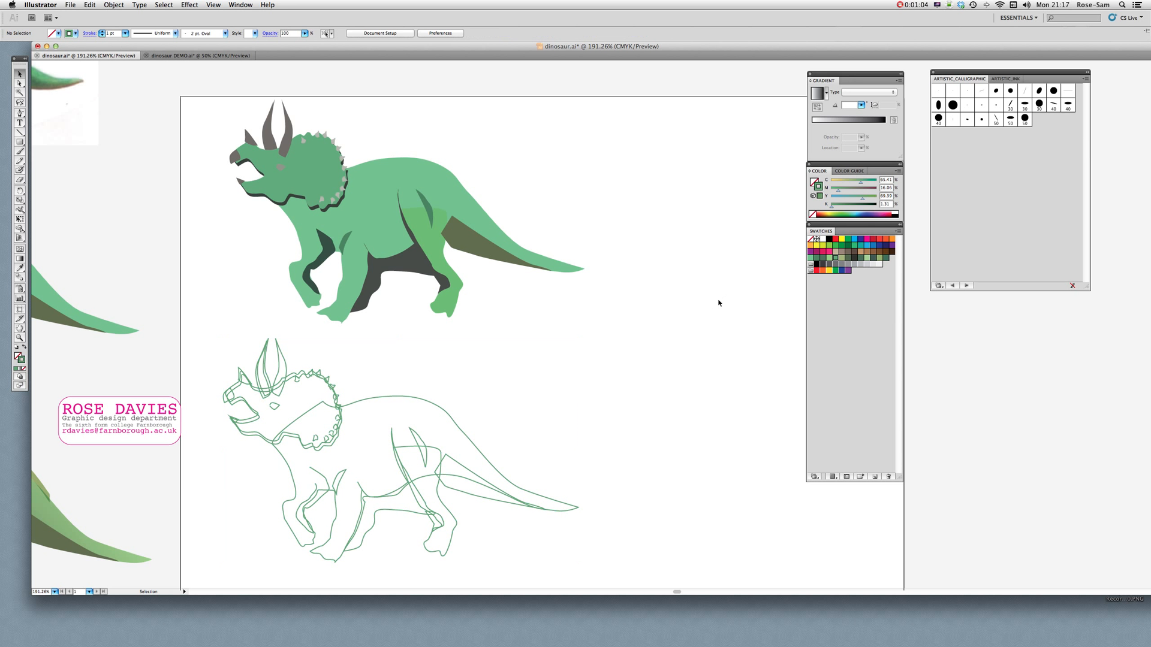
Apply the width profile that tapers at both ends to all strokes of the outlined triceratops.
left_click(20, 338)
left_click_drag(209, 325, 598, 554)
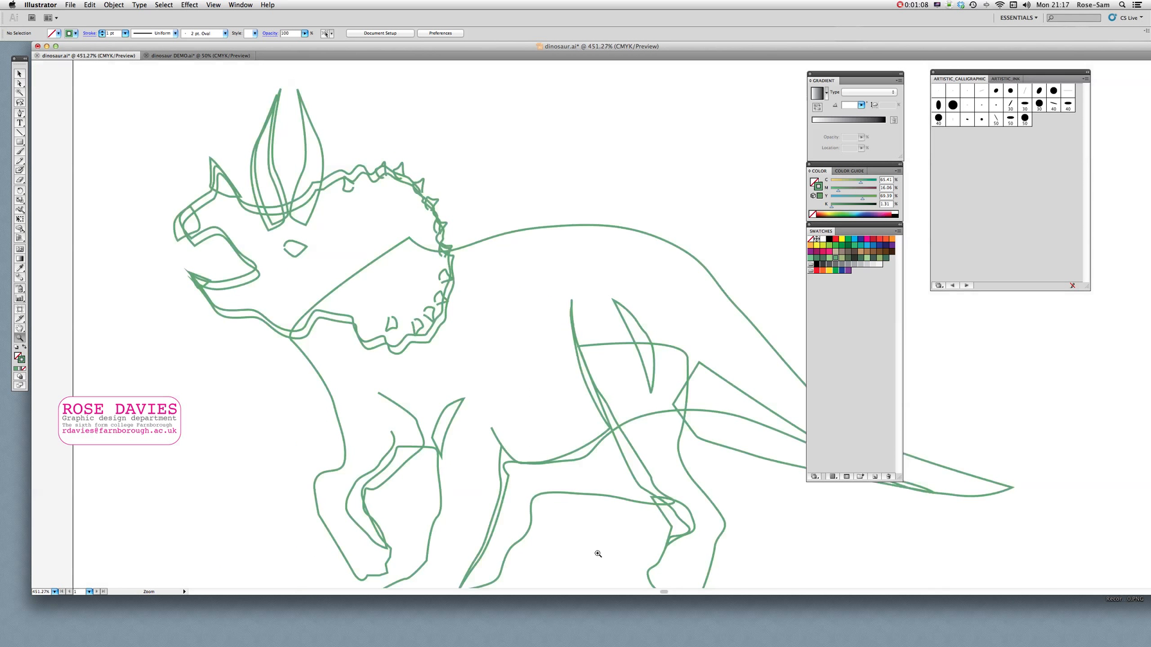
mouse_move(612, 404)
left_mouse_down()
mouse_move(547, 365)
mouse_move(535, 371)
left_mouse_up()
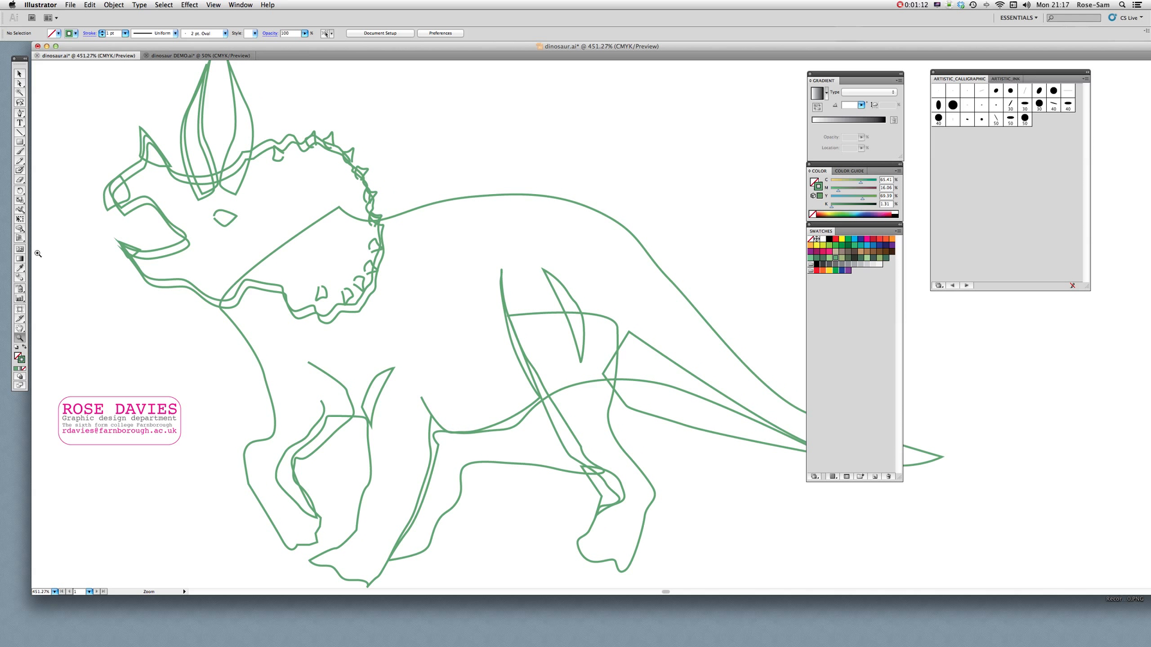
left_click(20, 84)
left_click(19, 74)
left_click_drag(126, 65, 762, 547)
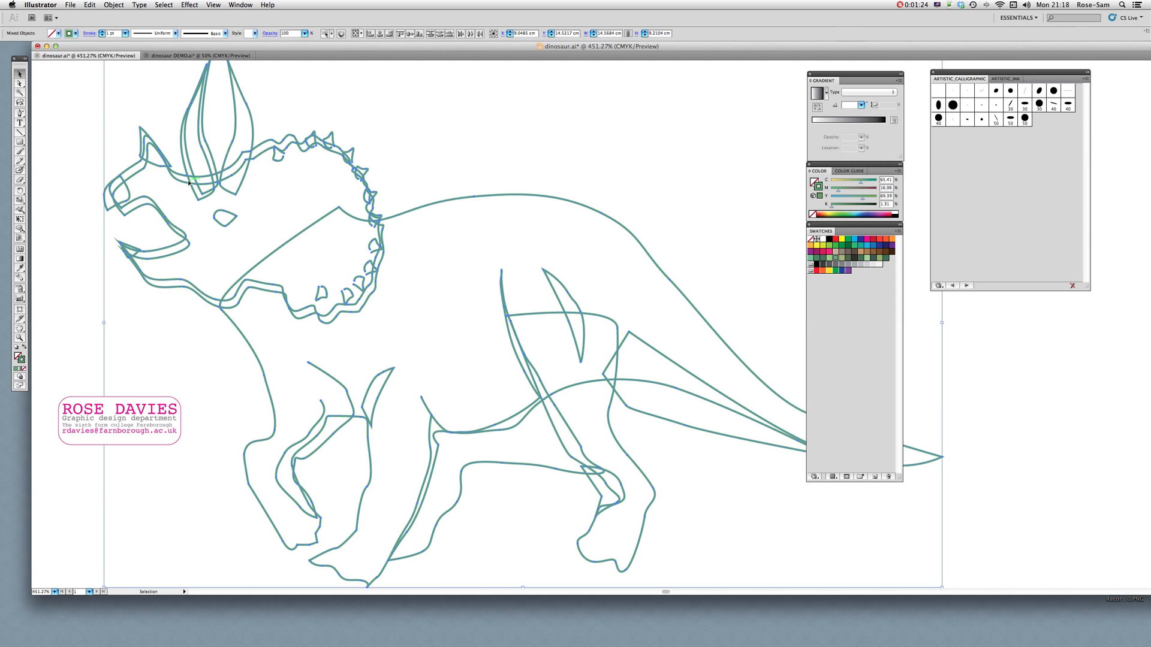
left_click(176, 33)
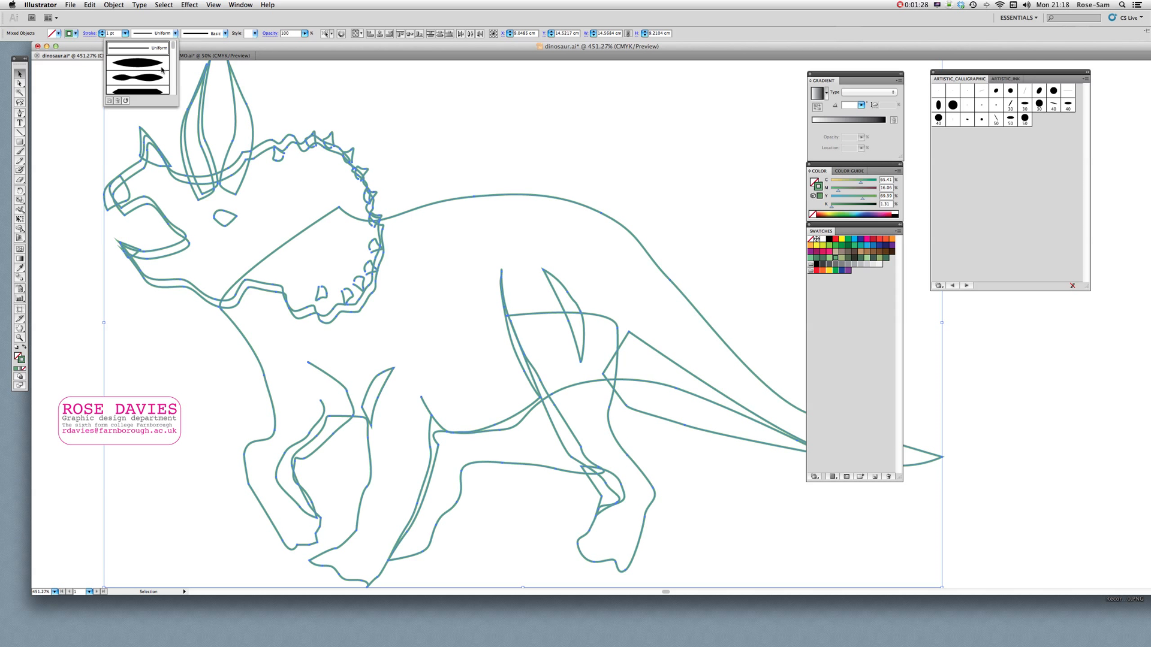
left_click(161, 62)
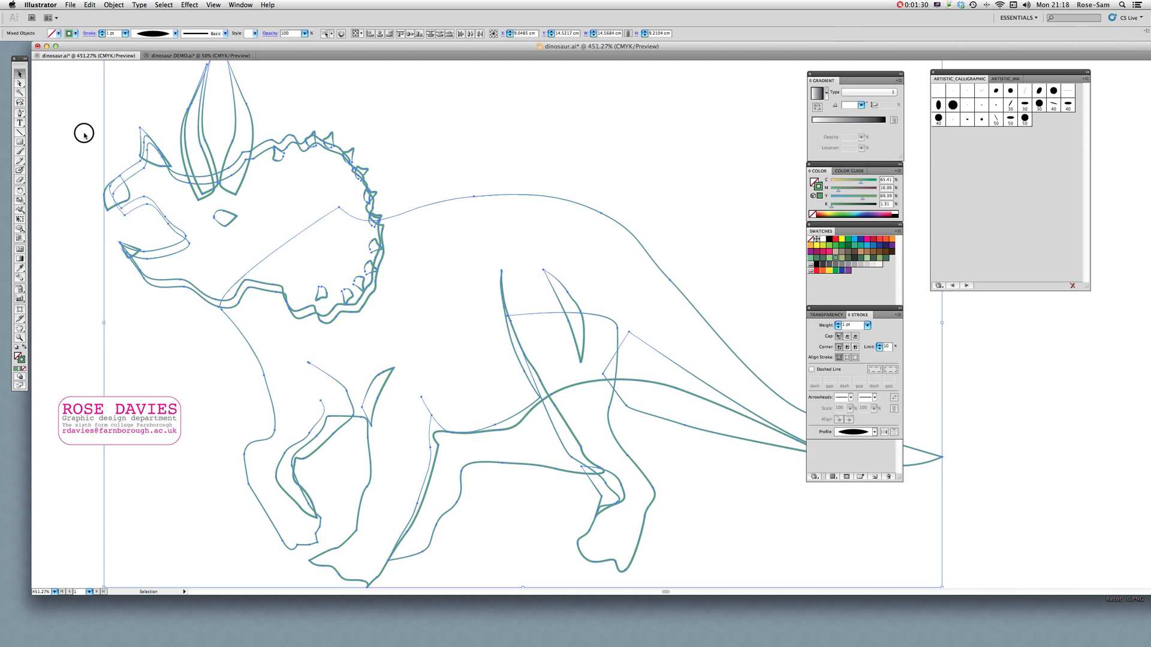
left_click(114, 138)
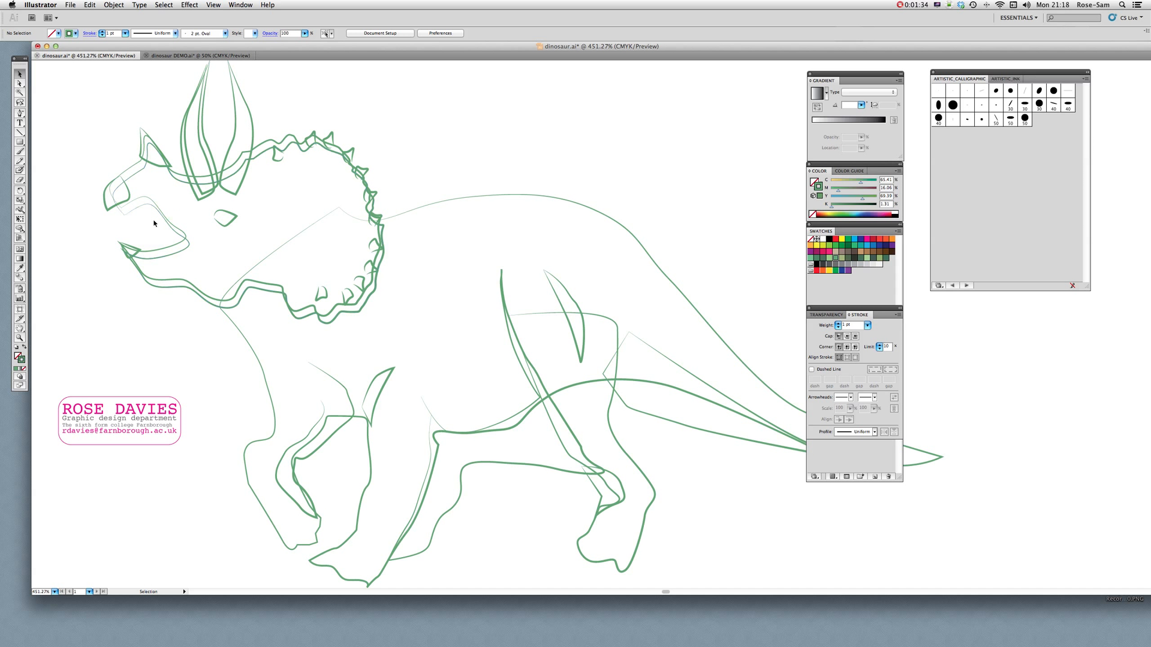
Fill the outlined triceratops's eye shape with the beige swatch (C 25, M 25, Y 40, K 0).
left_click(228, 214)
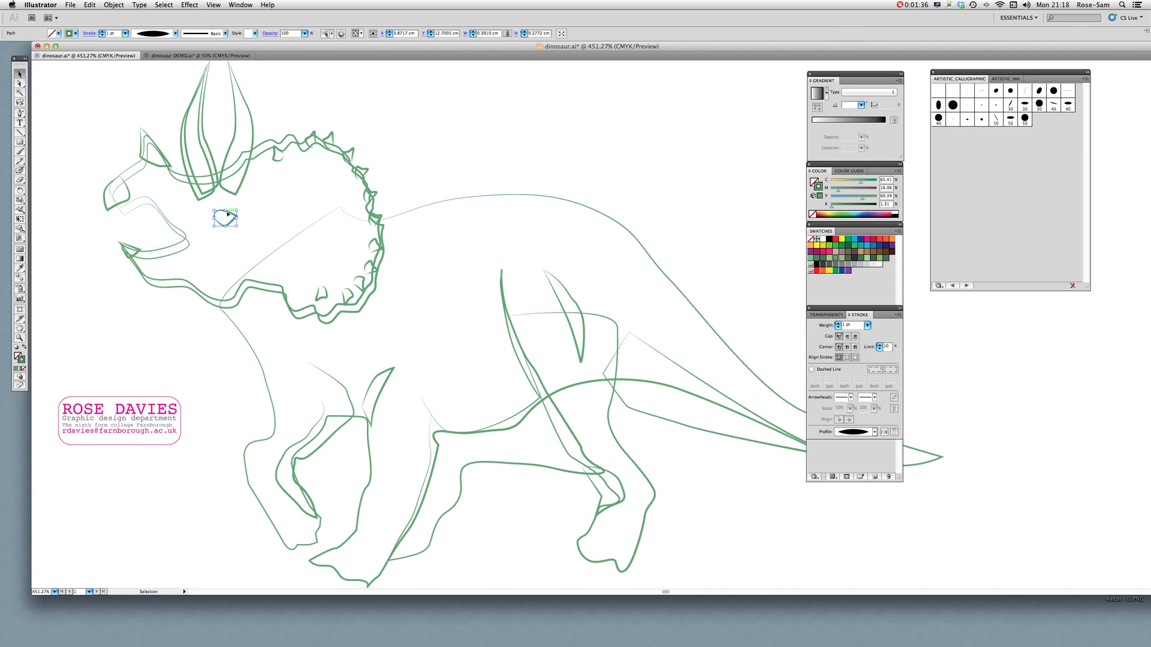
left_click(17, 355)
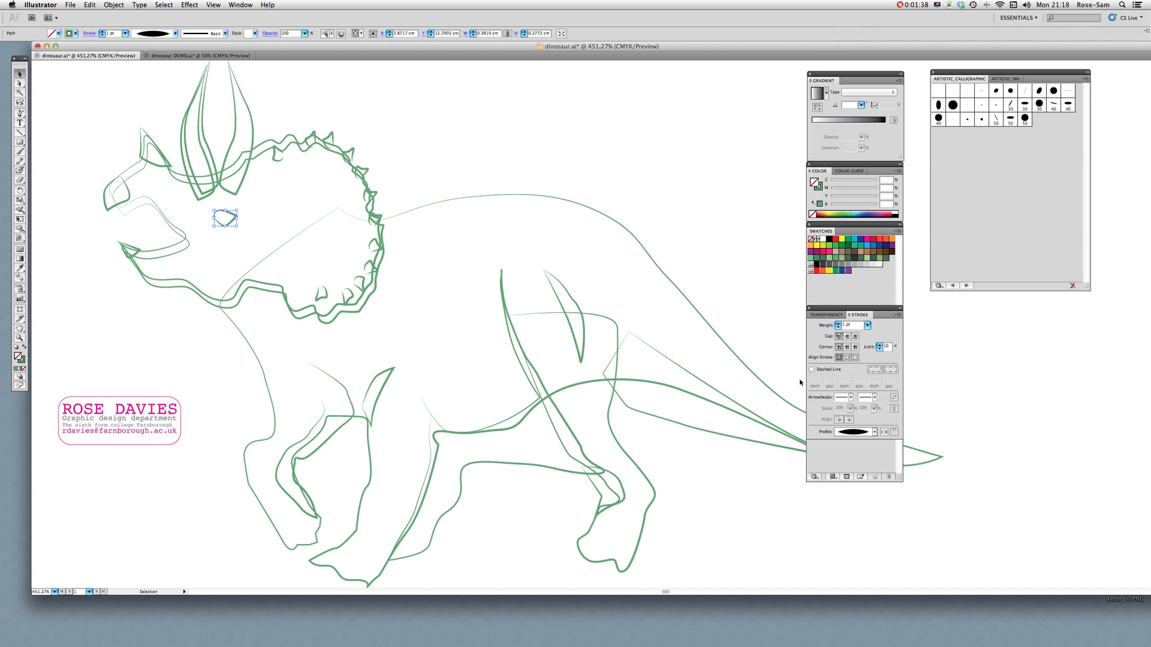
left_click(836, 252)
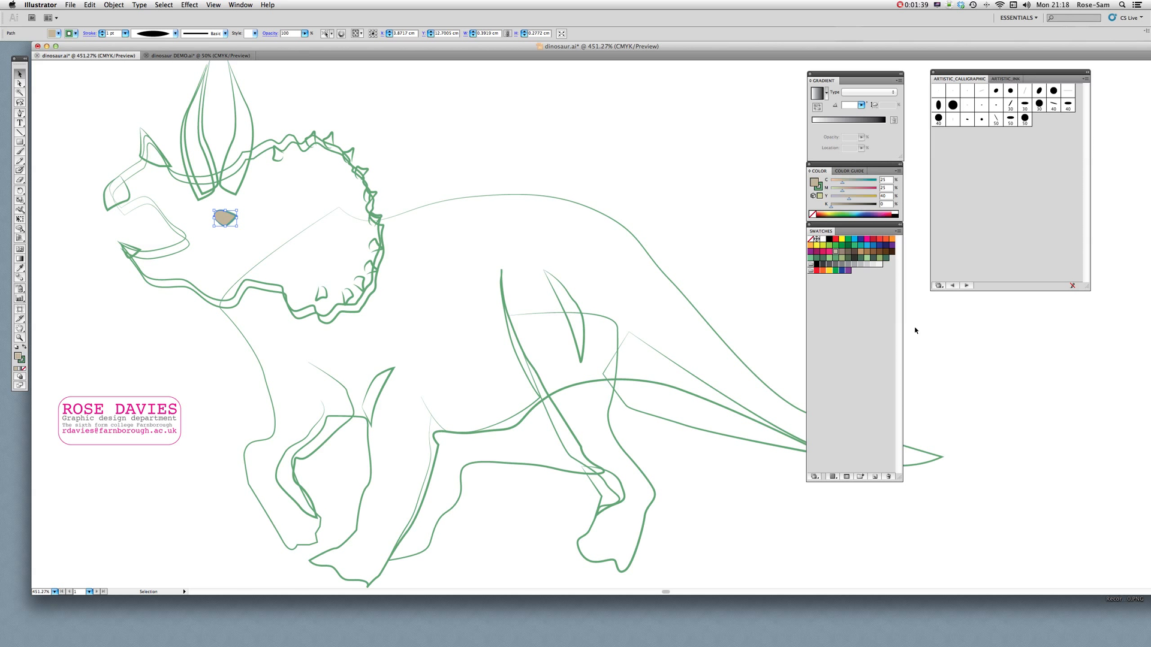
left_click(681, 223)
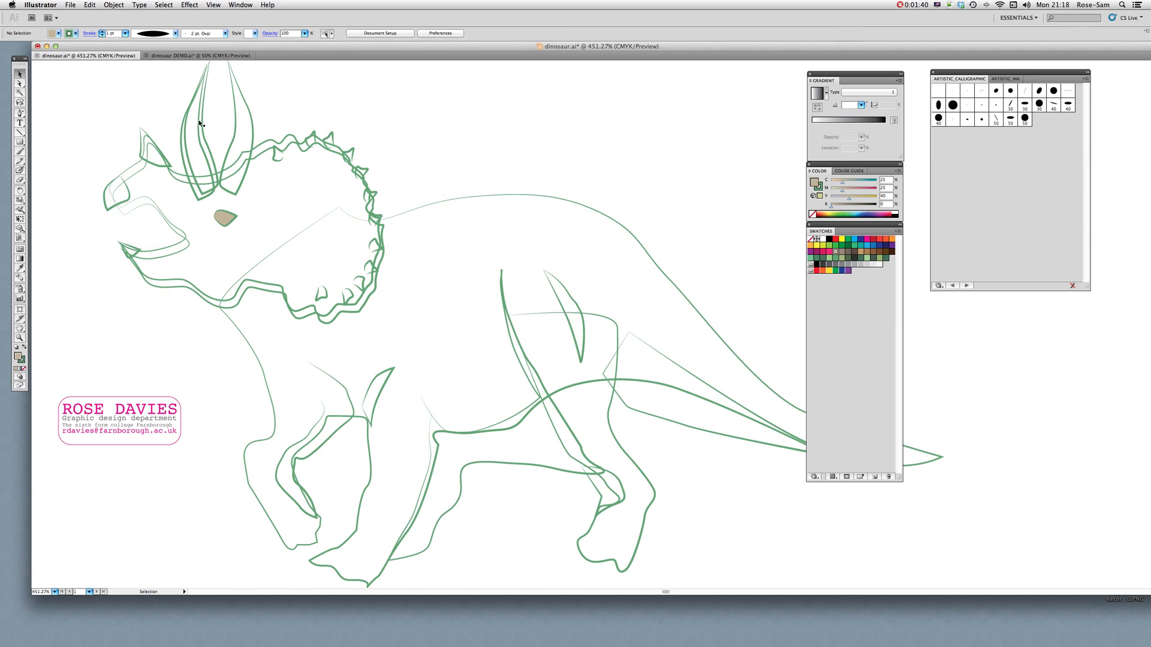
Try a blunter, more even width profile on the main body outline of the line-art triceratops.
left_click(445, 200)
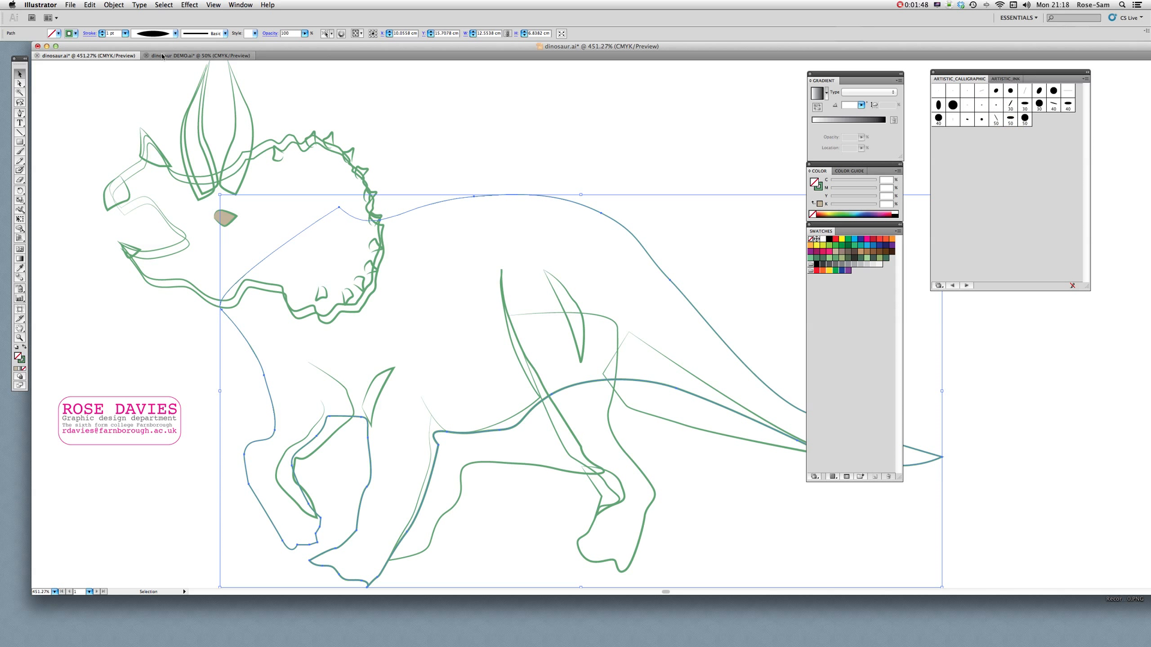
left_click(154, 34)
left_click(137, 92)
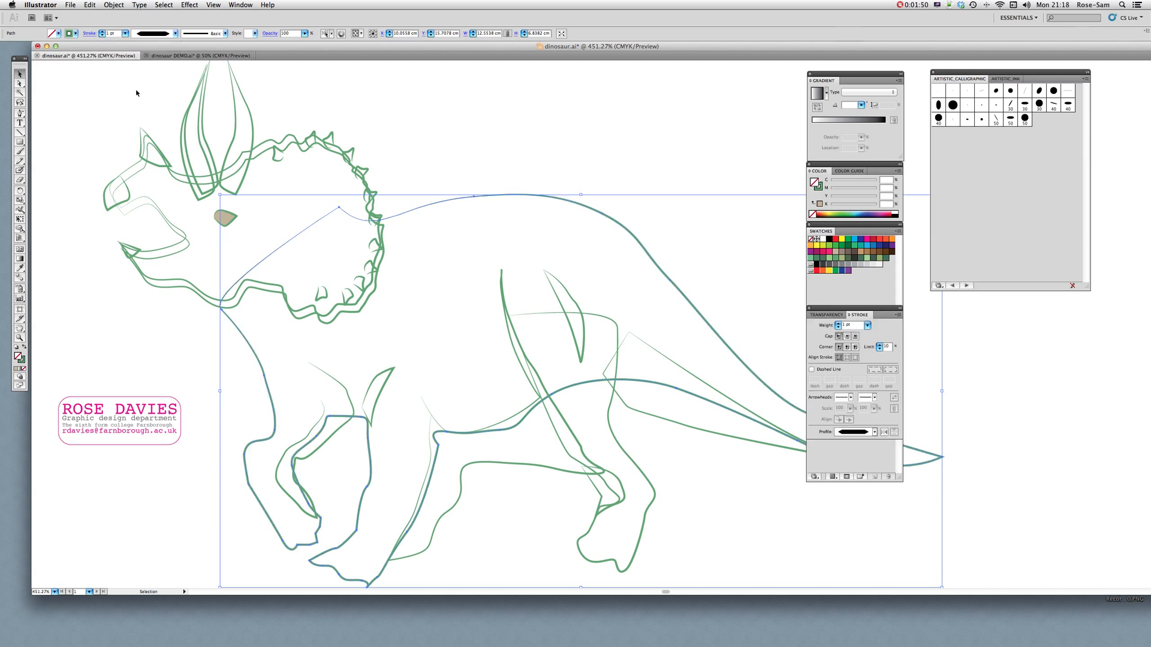
Apply a dark, rough-edged art brush to the main body outline and set its stroke weight to 0.25 pt.
left_click(200, 34)
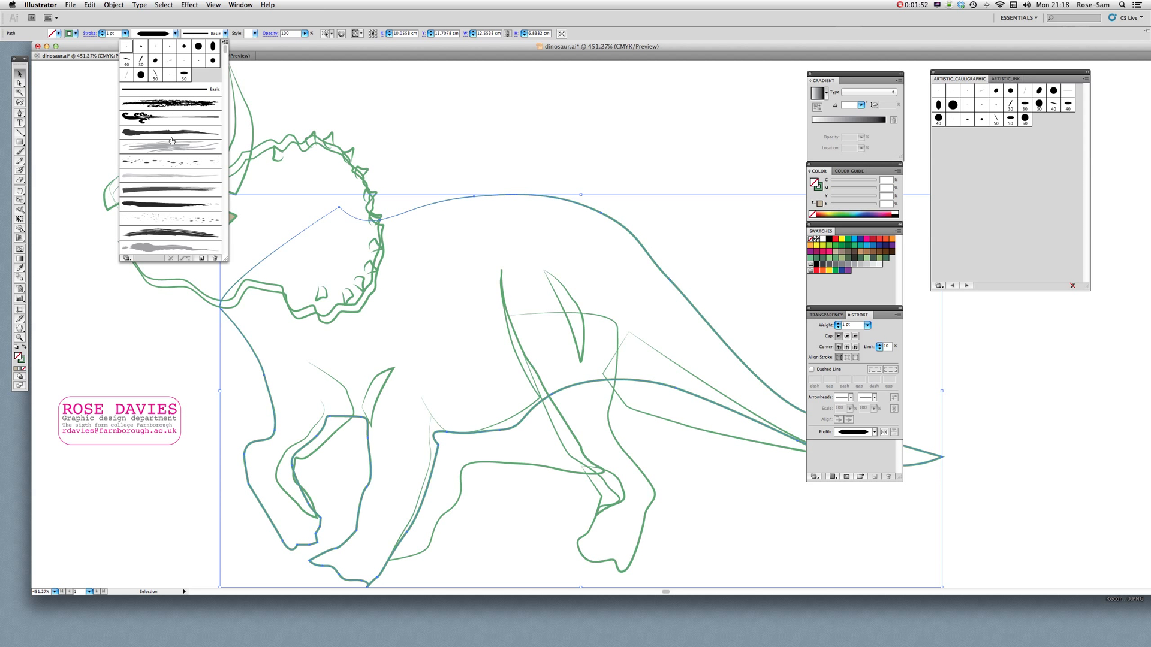
left_click(176, 205)
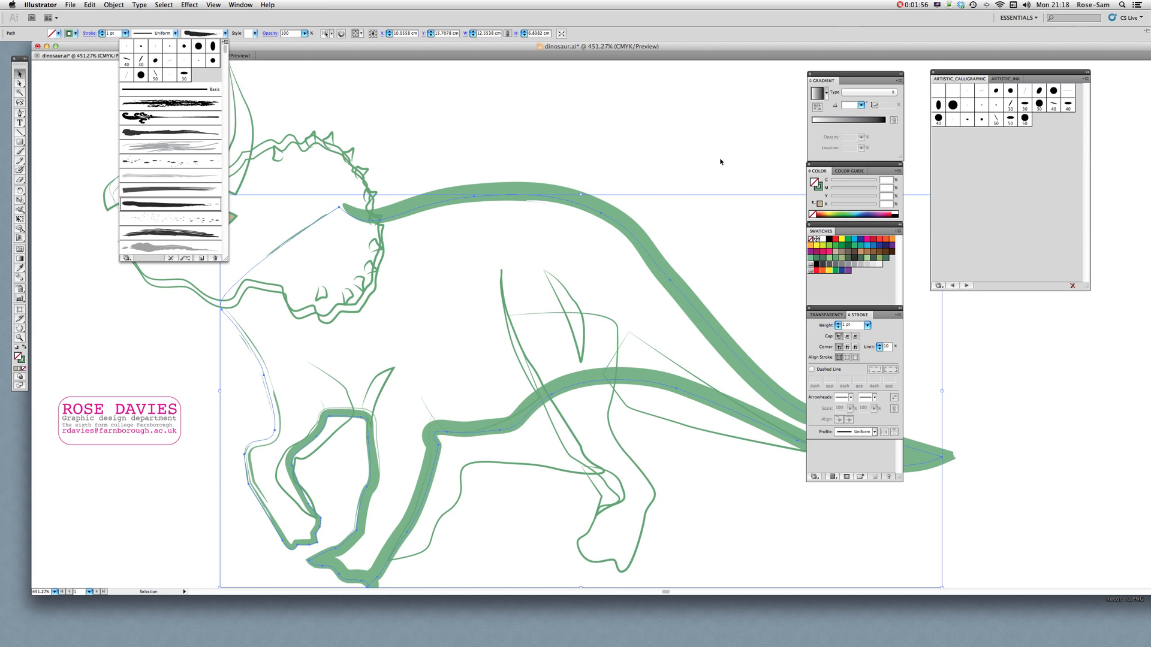
left_click(854, 331)
left_click(868, 325)
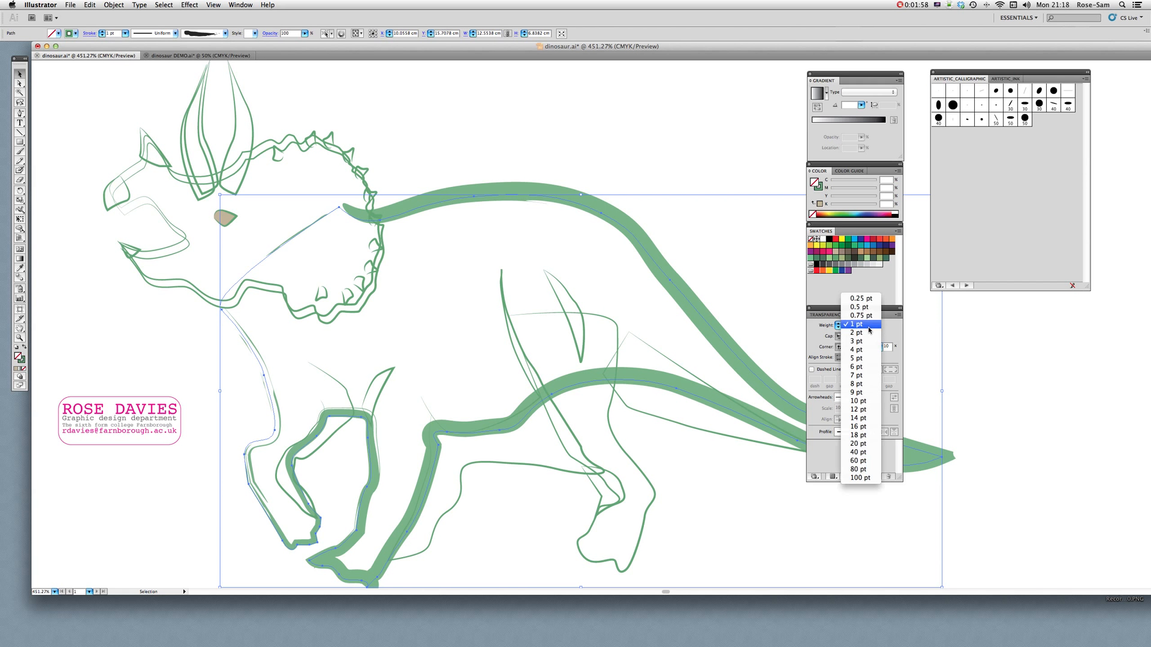
left_click(869, 299)
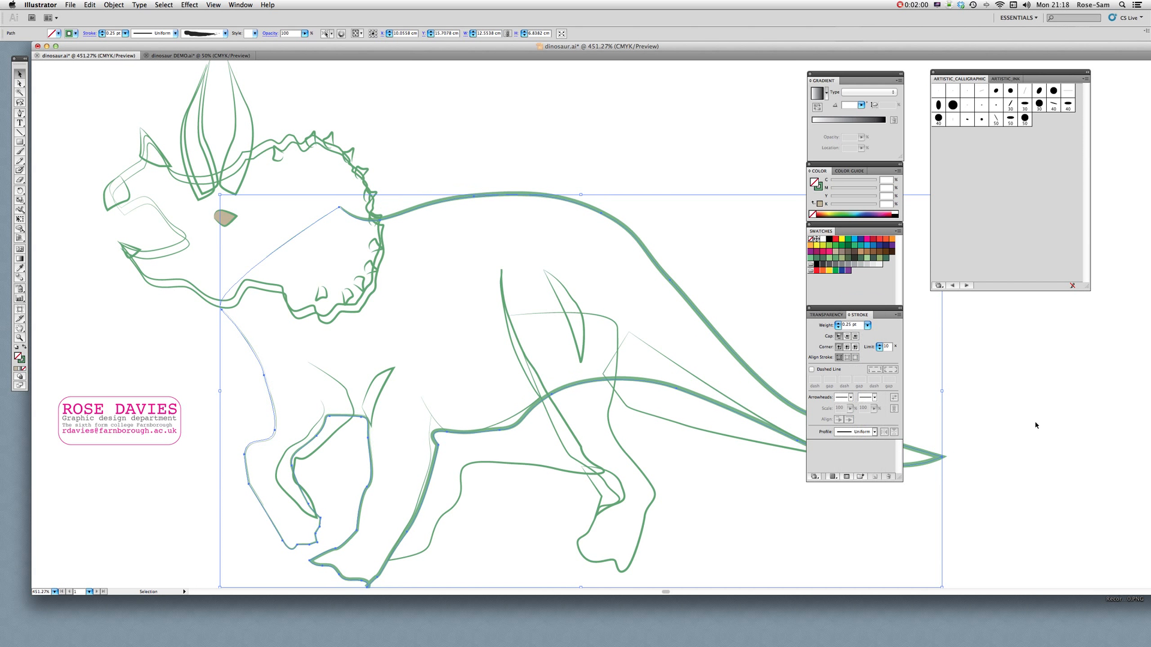
left_click(966, 334)
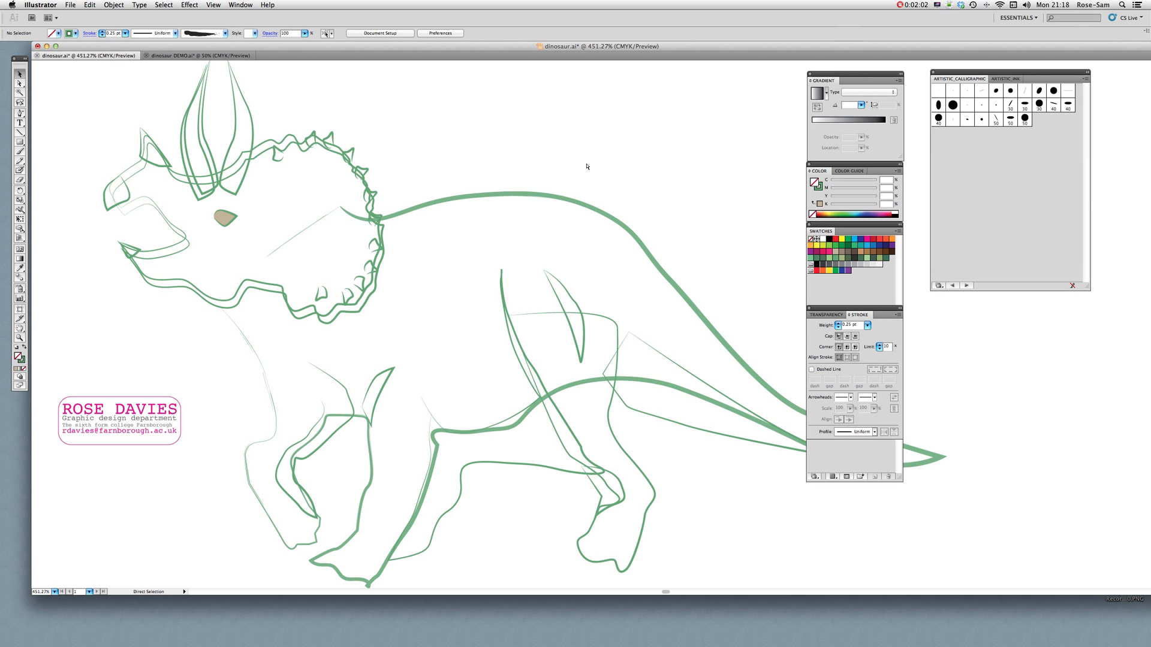
Duplicate the flat-coloured triceratops and place the copy beside the original at the same height.
key("super+minus")
key("super+minus")
key("super+minus")
key("super+minus")
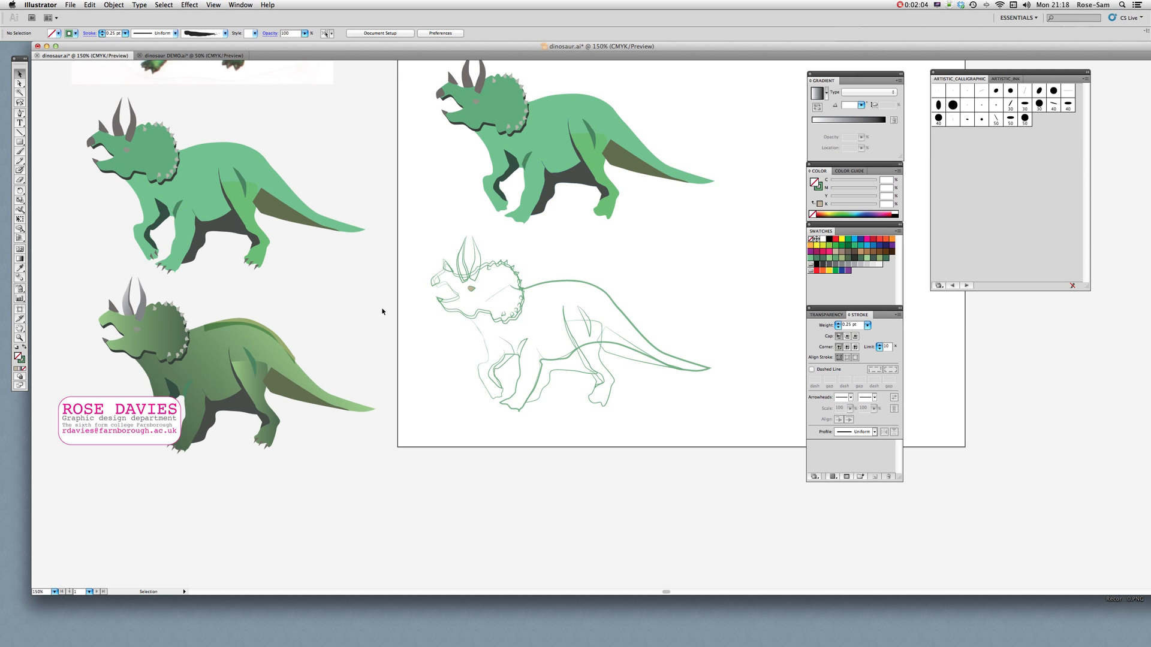
left_click(20, 327)
left_click_drag(612, 303, 550, 304)
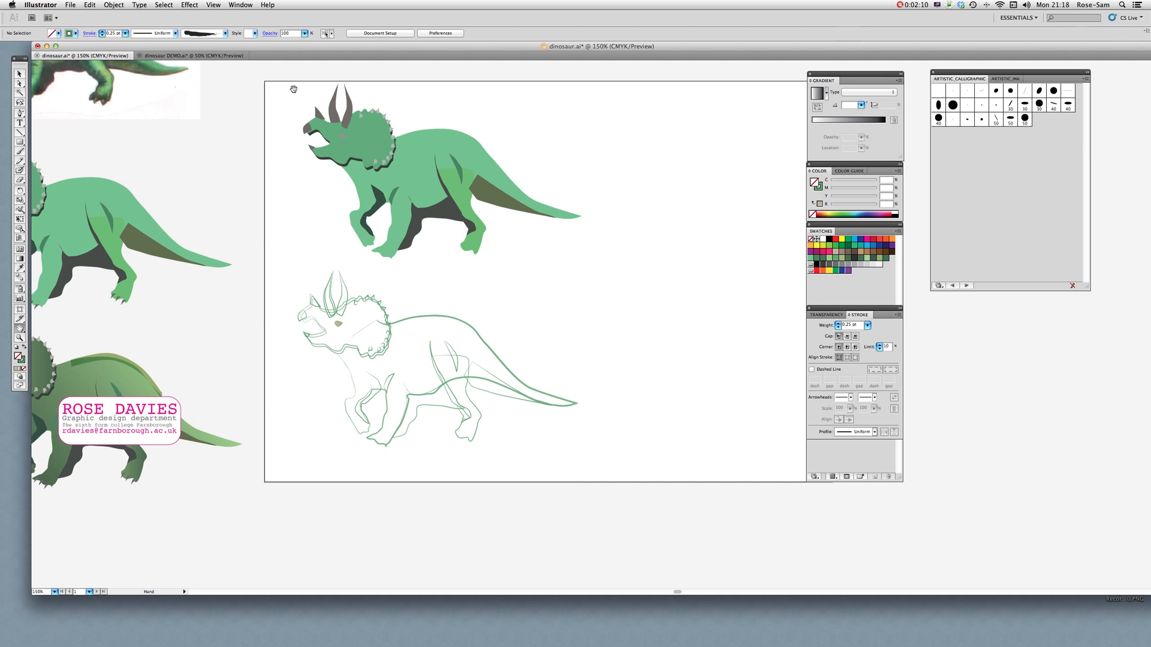
left_click(20, 74)
left_click_drag(312, 84, 539, 258)
left_click_drag(442, 175, 724, 186)
Bring up the Color Halftone effect for only the main body shape of the duplicated triceratops.
left_click_drag(585, 275, 403, 330)
left_click(19, 339)
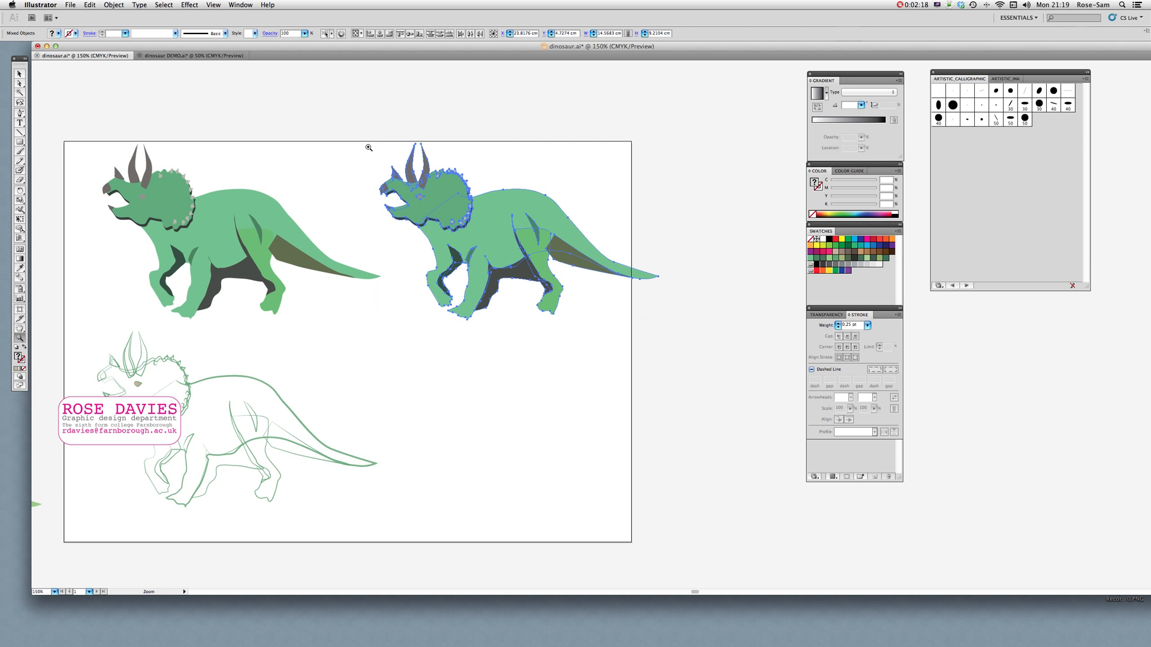
left_click_drag(379, 106, 653, 336)
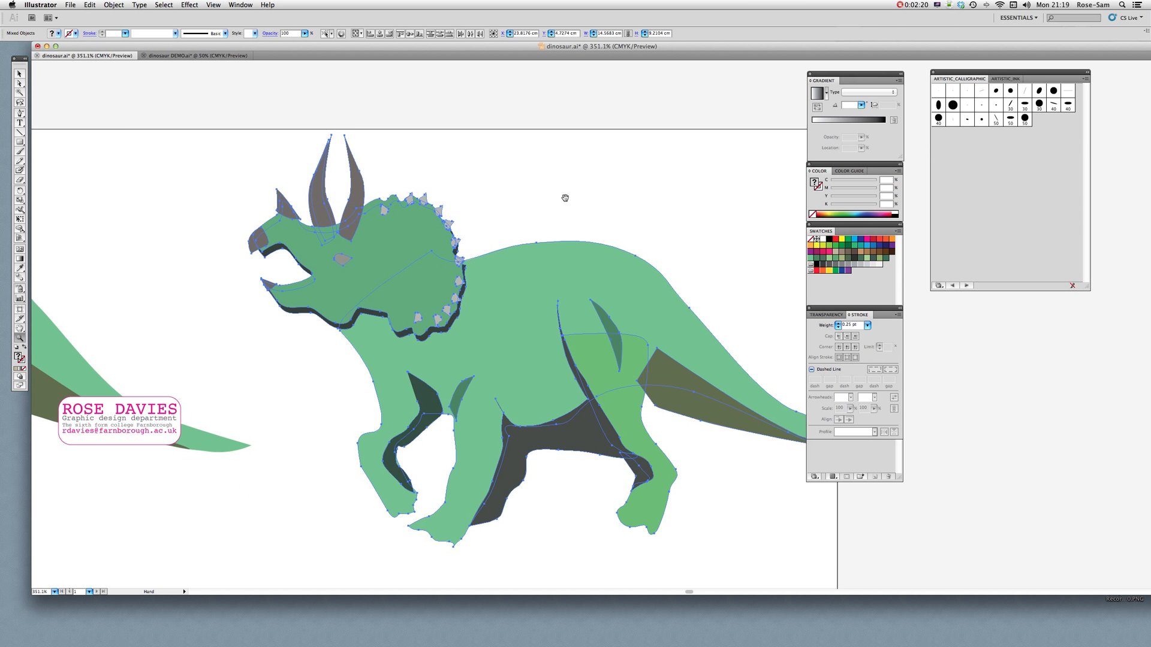
left_click_drag(566, 195, 446, 160)
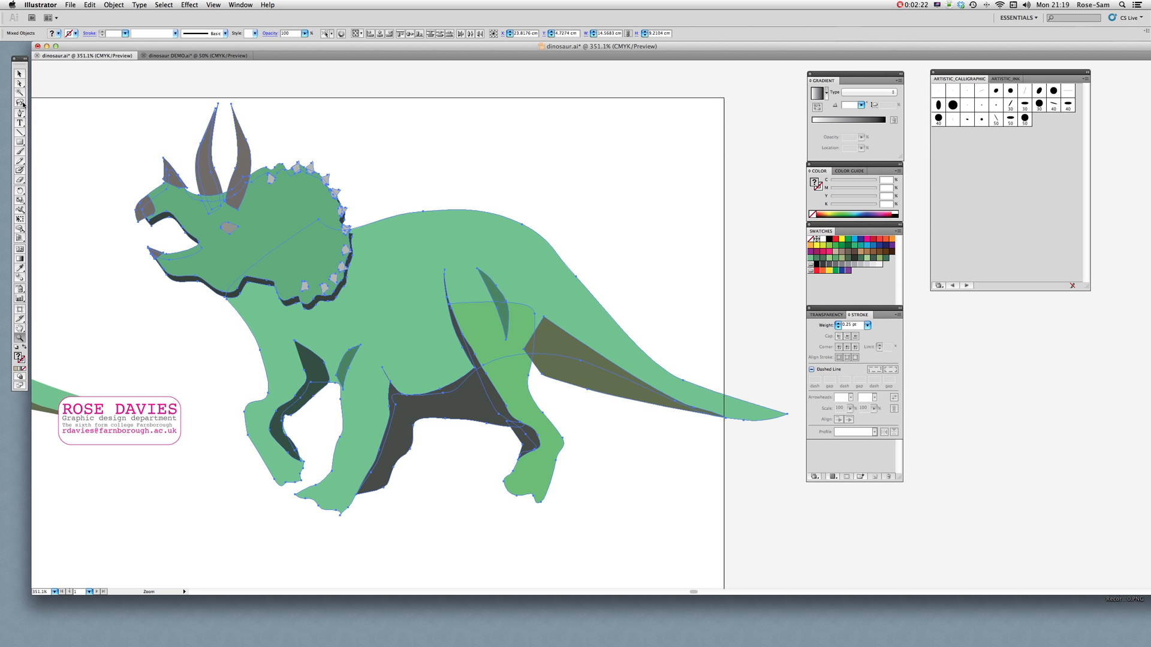
left_click(19, 84)
left_click(446, 109)
left_click(447, 246)
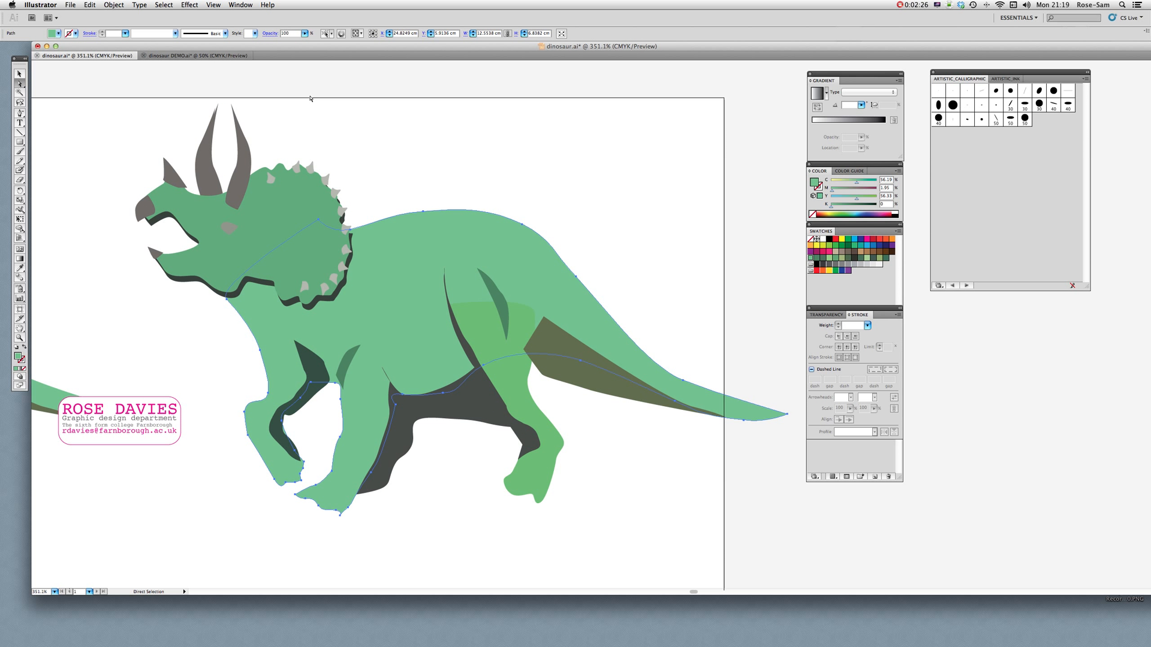
left_click(189, 5)
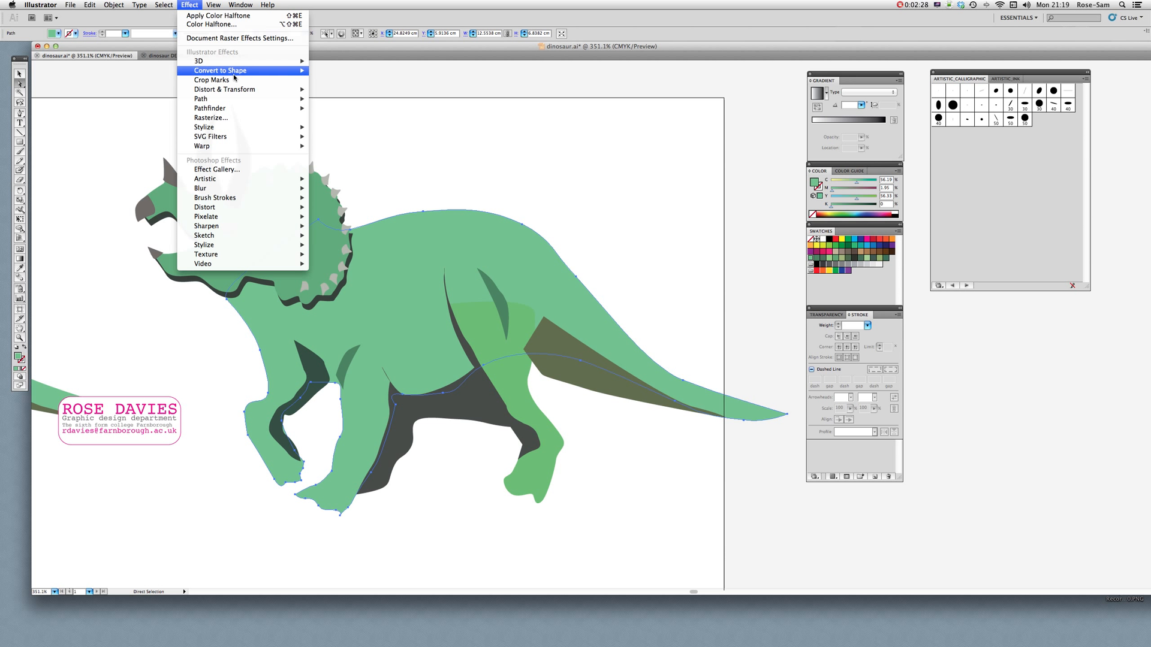
mouse_move(242, 101)
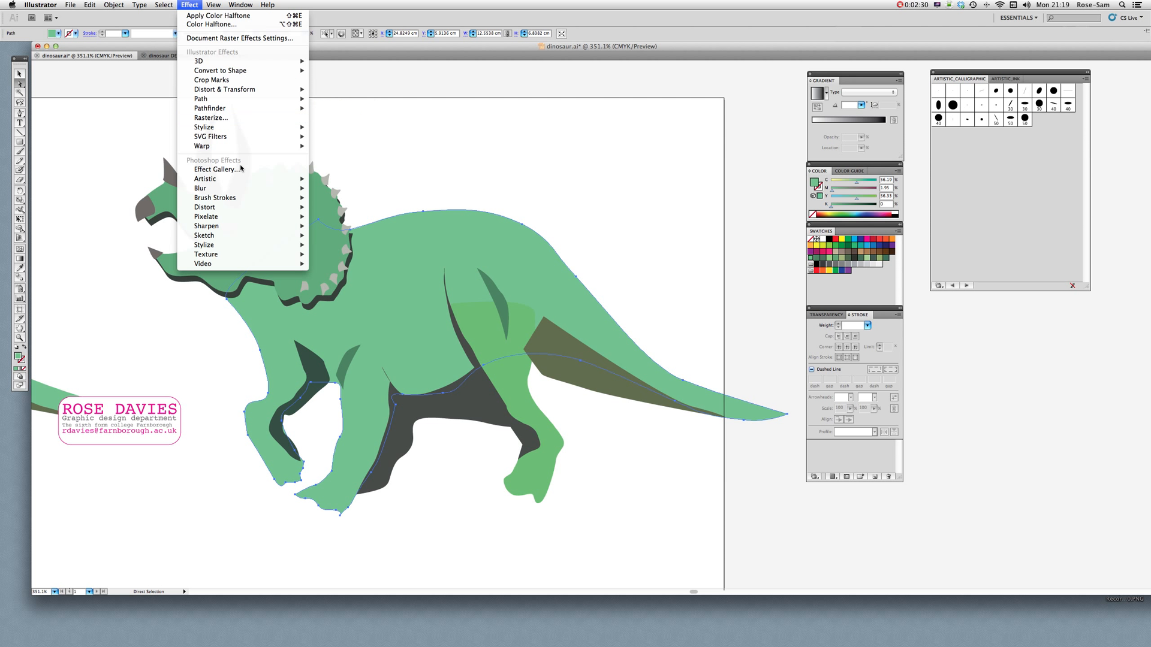
mouse_move(261, 219)
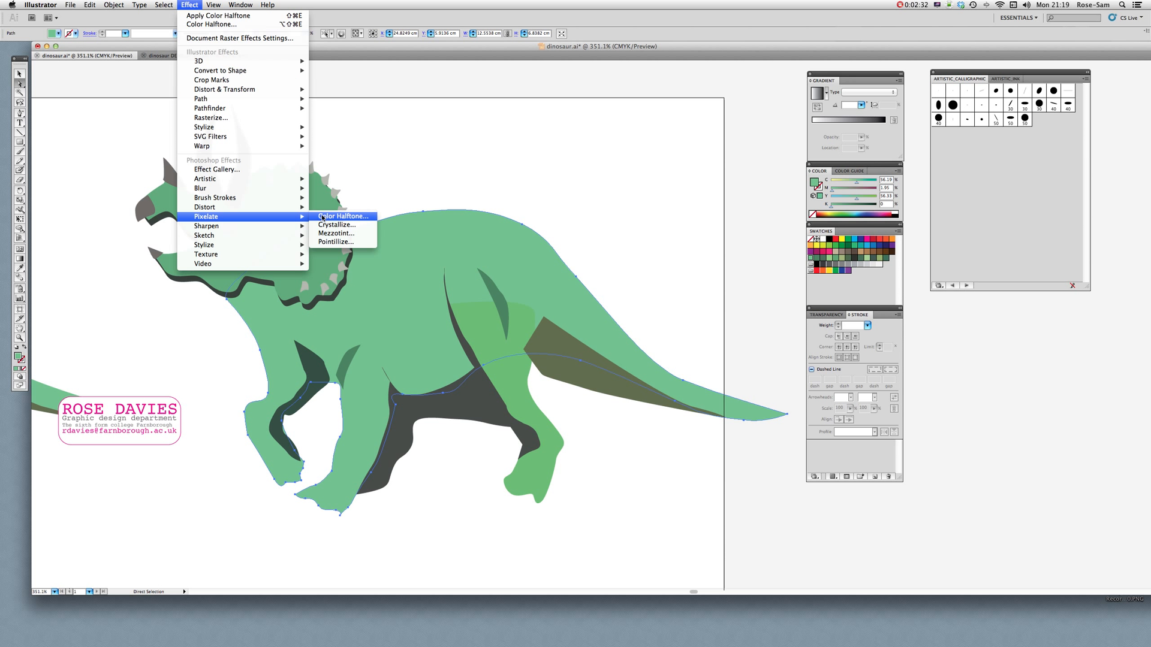
left_click(339, 216)
left_click_drag(598, 191, 712, 158)
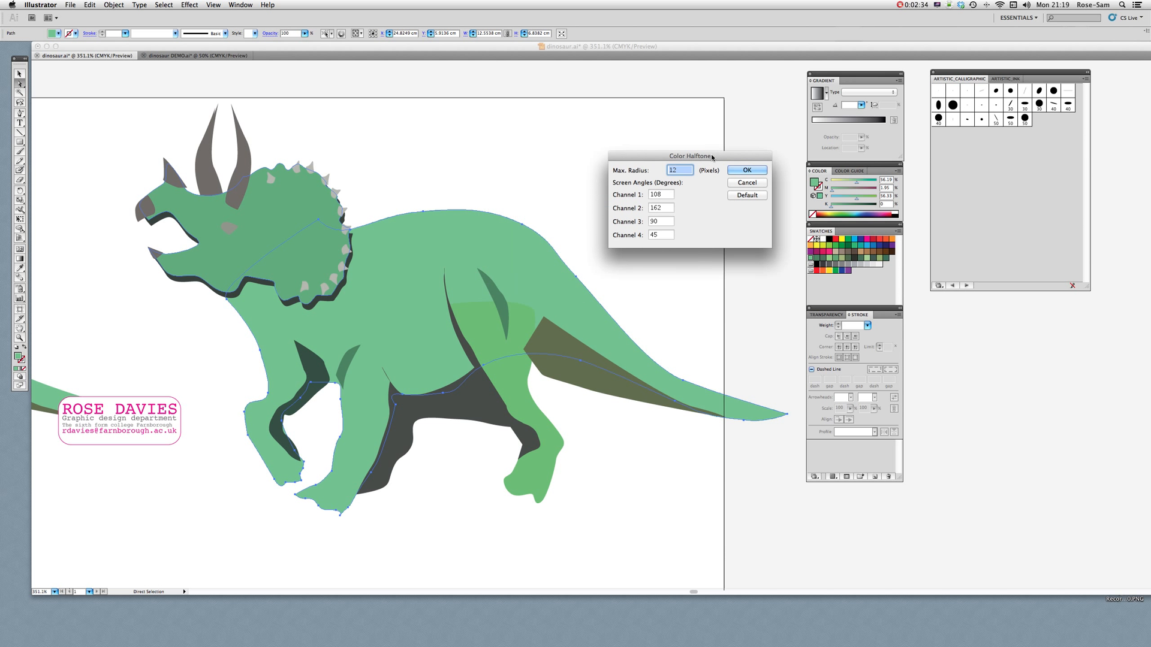
Set the halftone's maximum radius to 6 pixels, apply it to the duplicate's body and deselect.
left_click(684, 170)
double_click(684, 170)
type("6")
left_click(749, 170)
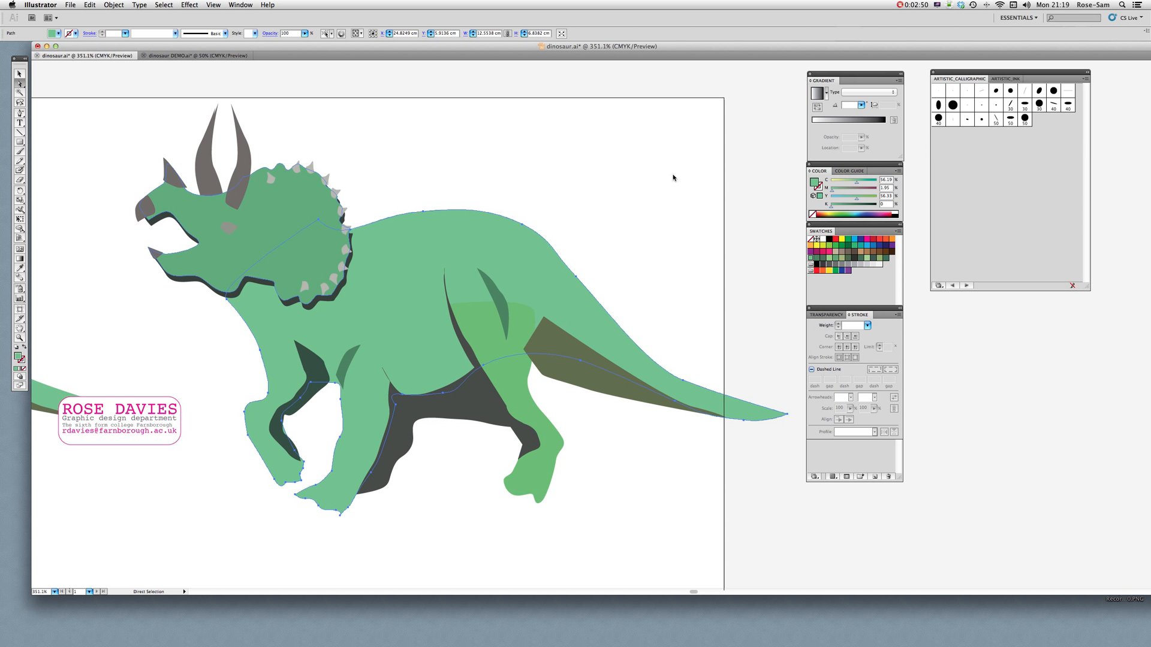
left_click(717, 175)
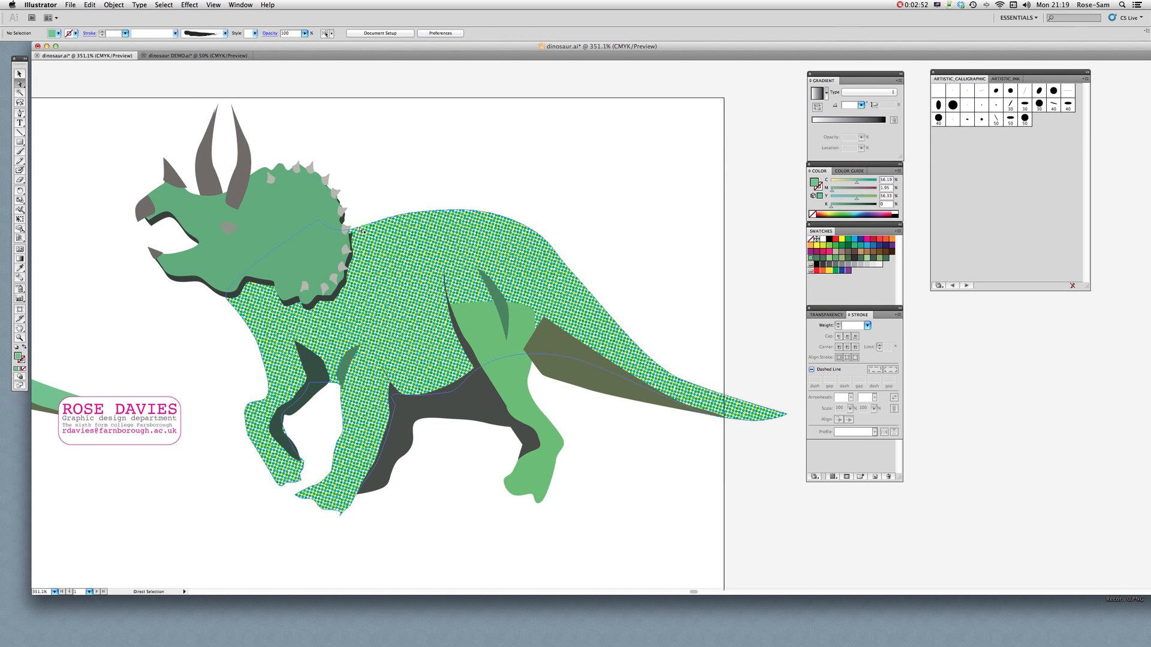
Apply a finer Color Halftone effect to the duplicate's green head shape.
left_click(306, 245)
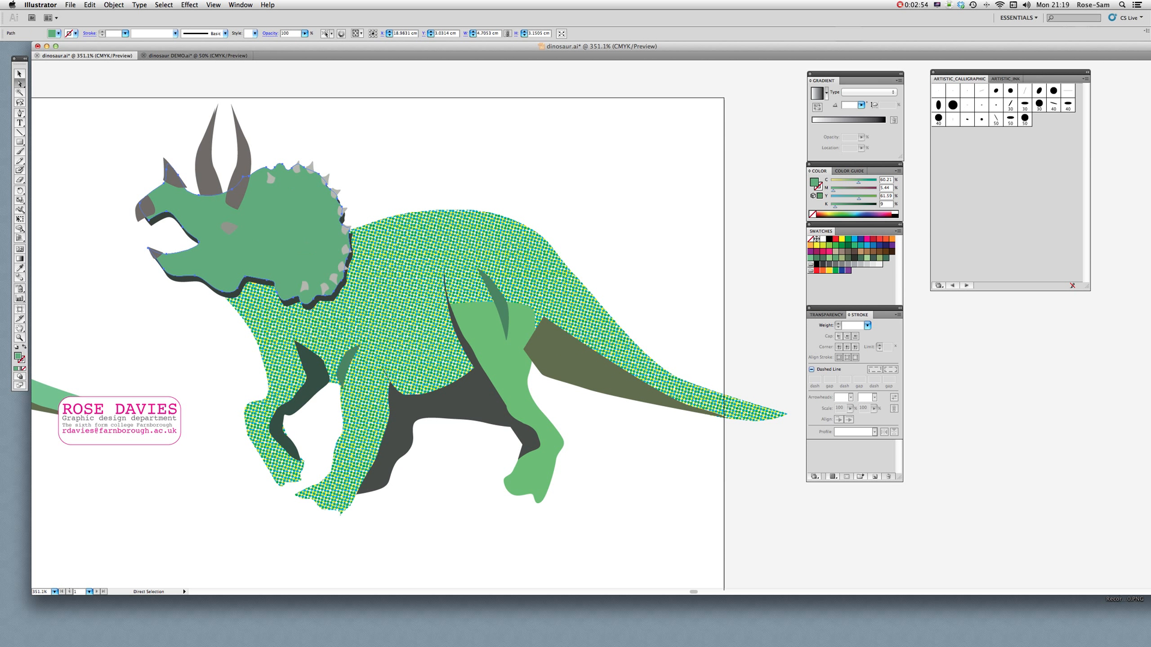
left_click(198, 4)
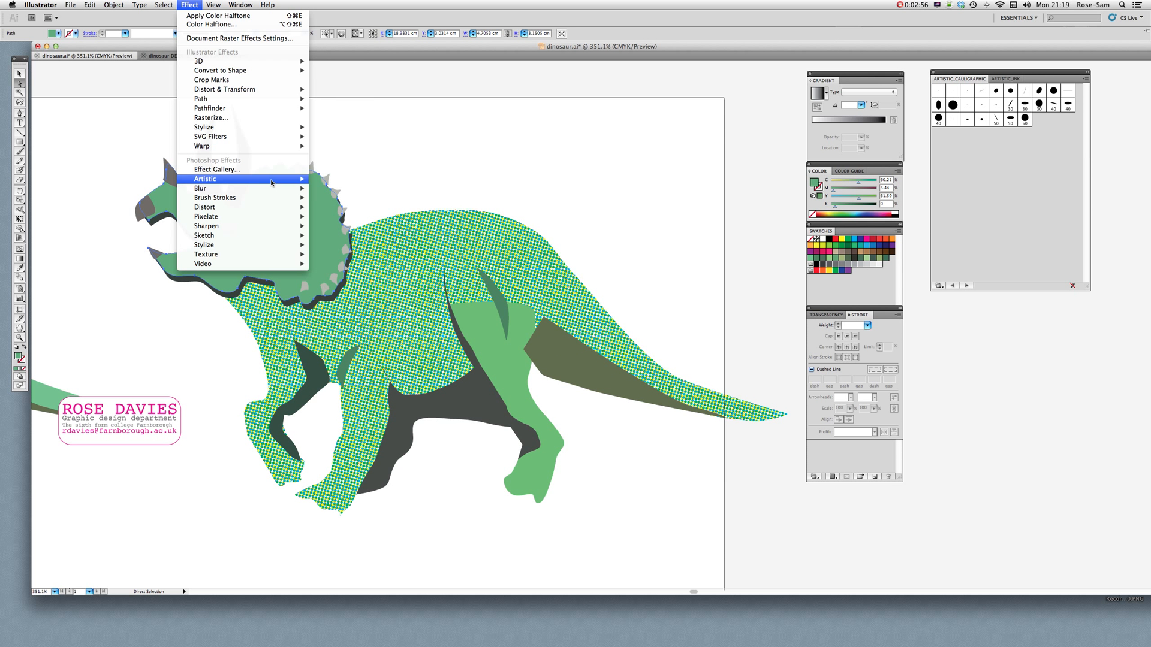
mouse_move(272, 182)
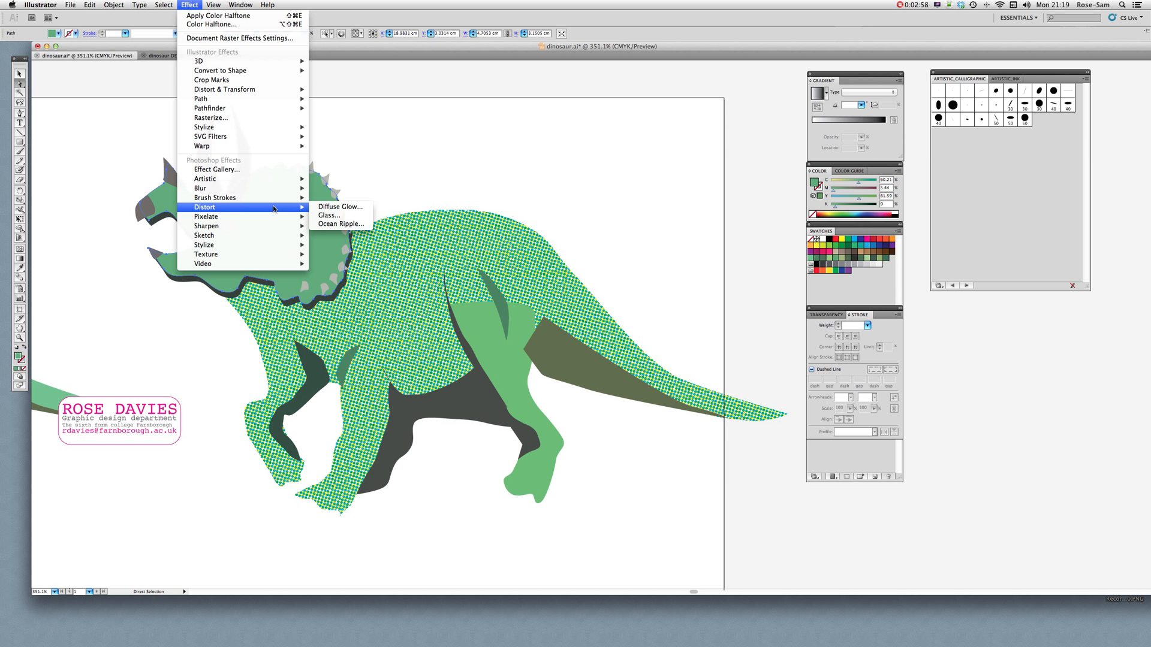
mouse_move(288, 217)
left_click(331, 216)
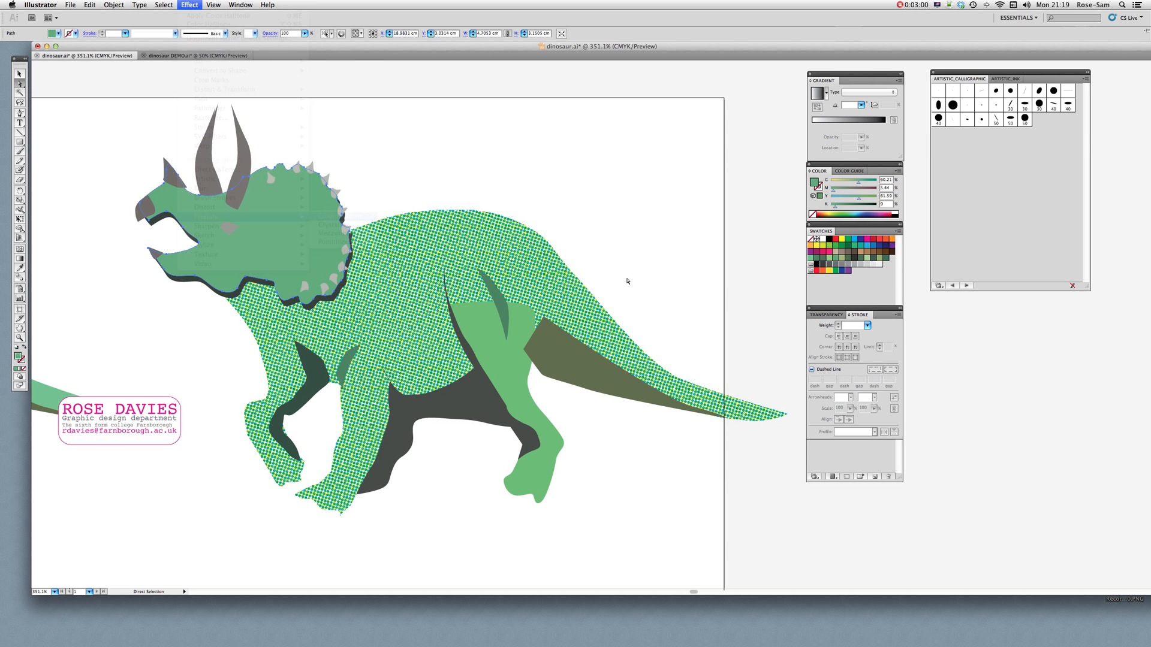
double_click(555, 203)
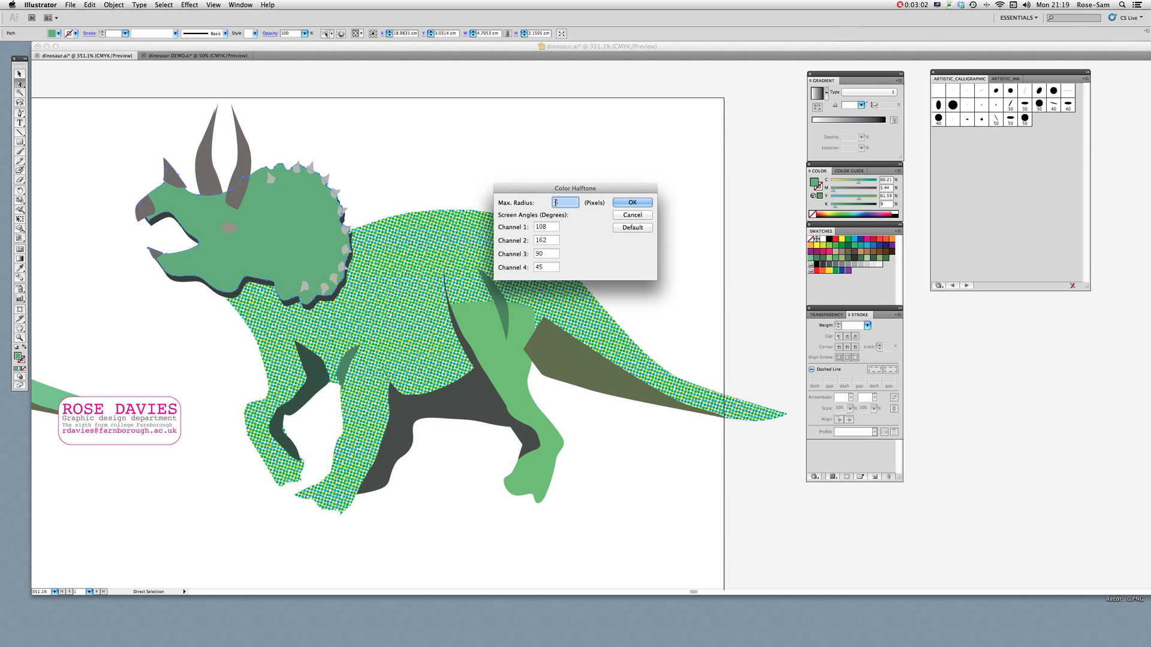
left_click(627, 203)
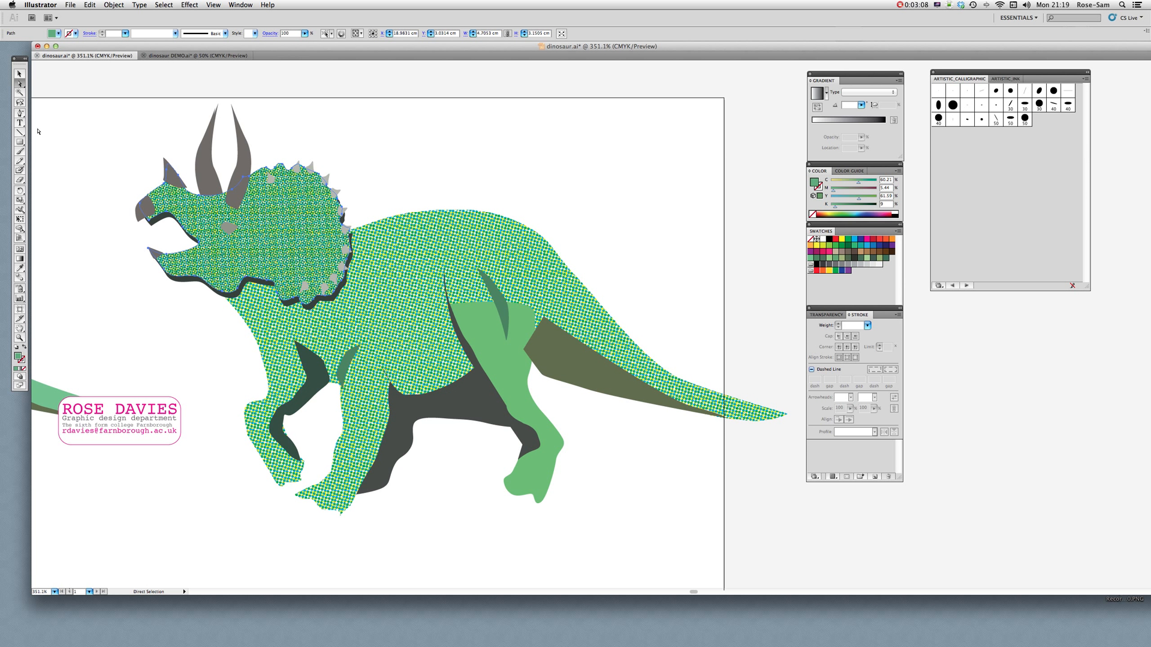
Bring up the Rough Pastels artistic effect for the main body shape of the original flat-coloured triceratops.
left_click(22, 74)
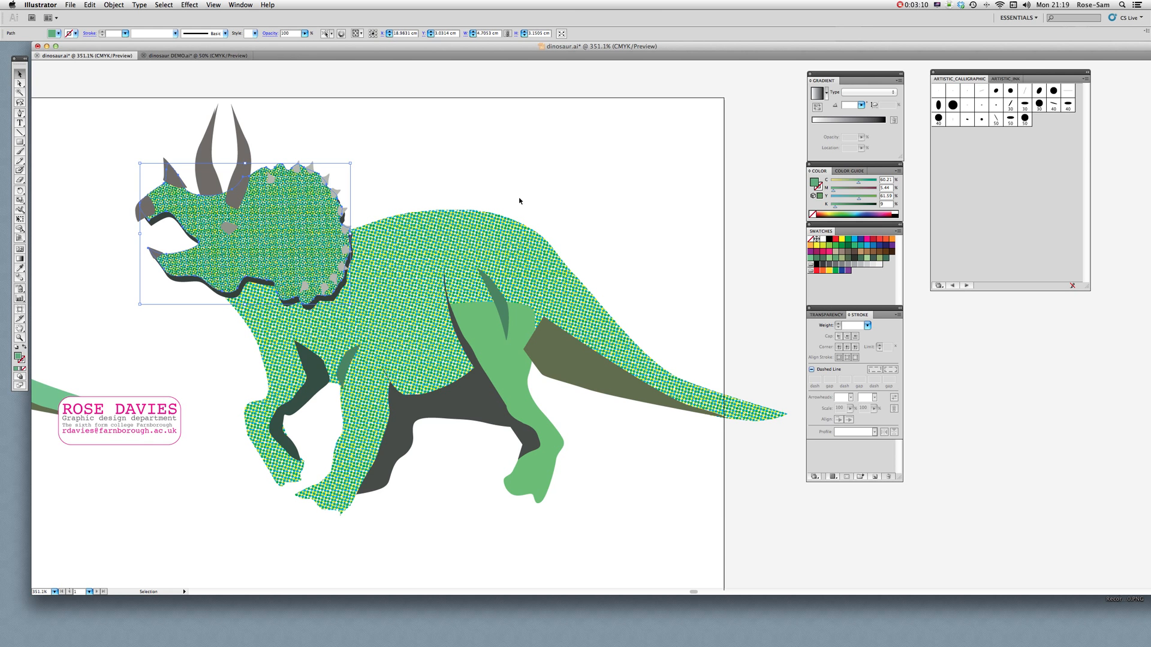
key("super+minus")
key("super+minus")
key("super+minus")
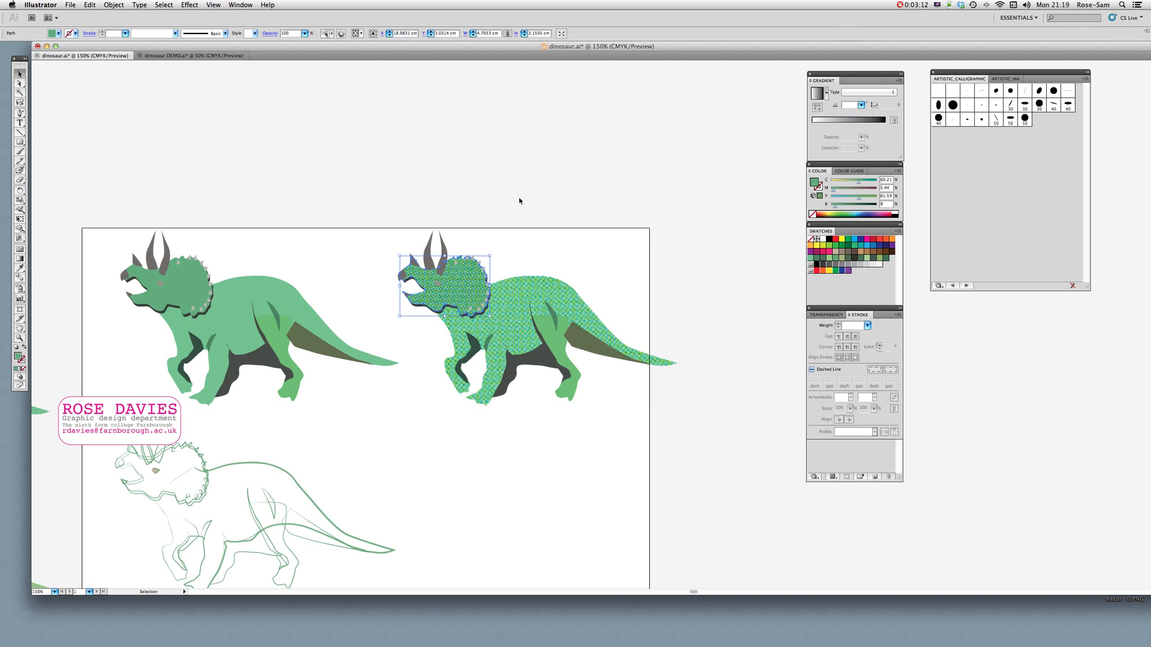
left_click(20, 329)
left_click_drag(294, 286, 399, 248)
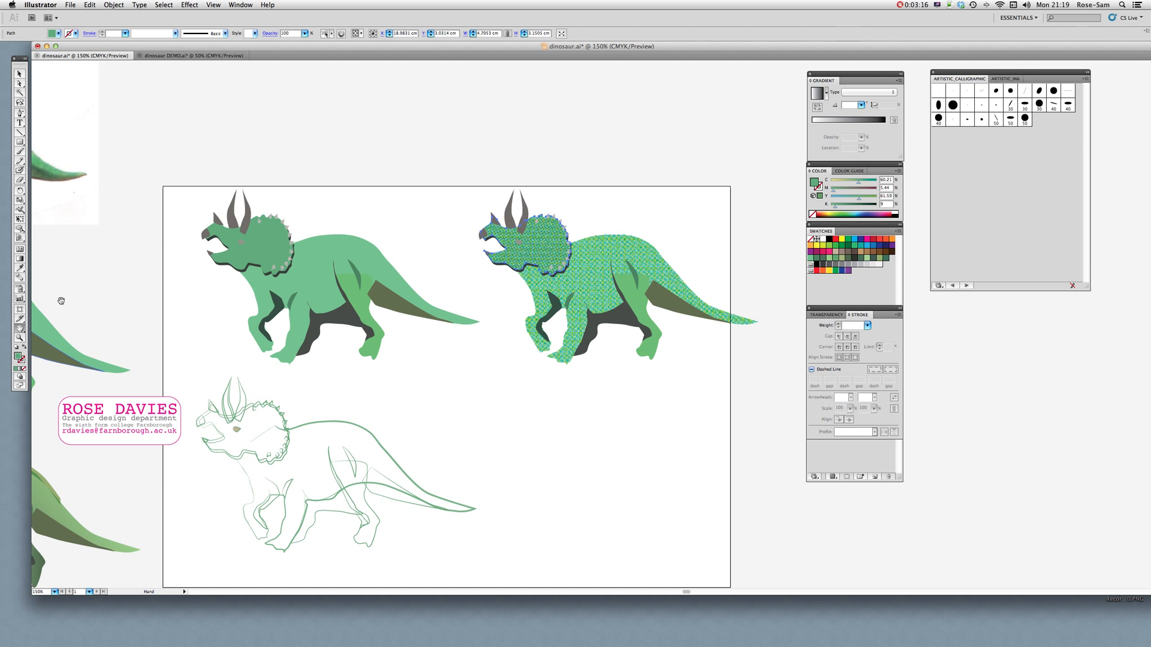
left_click(20, 339)
left_click_drag(200, 188, 451, 362)
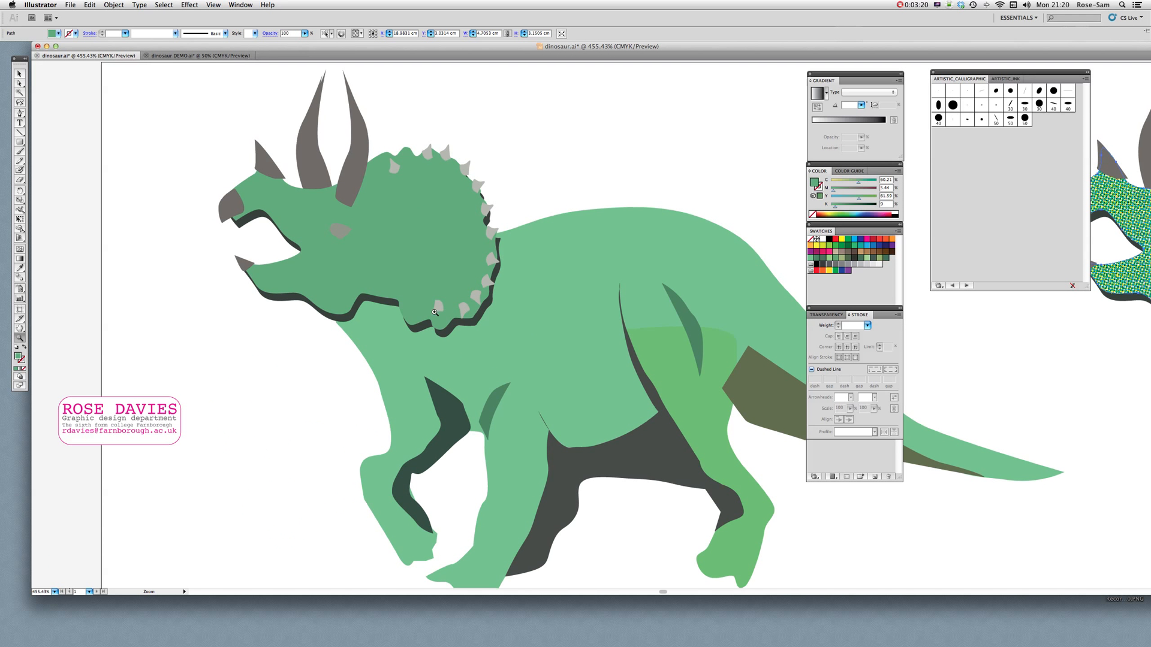
left_click(20, 329)
left_click_drag(485, 289, 340, 259)
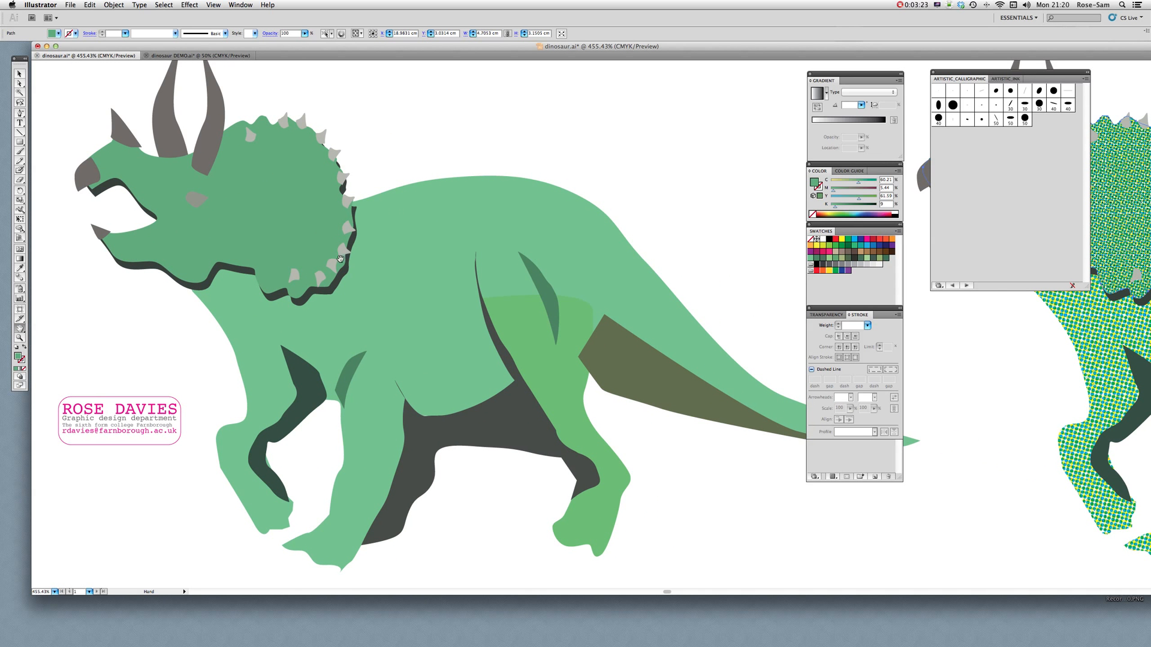
left_click(21, 83)
left_click(425, 220)
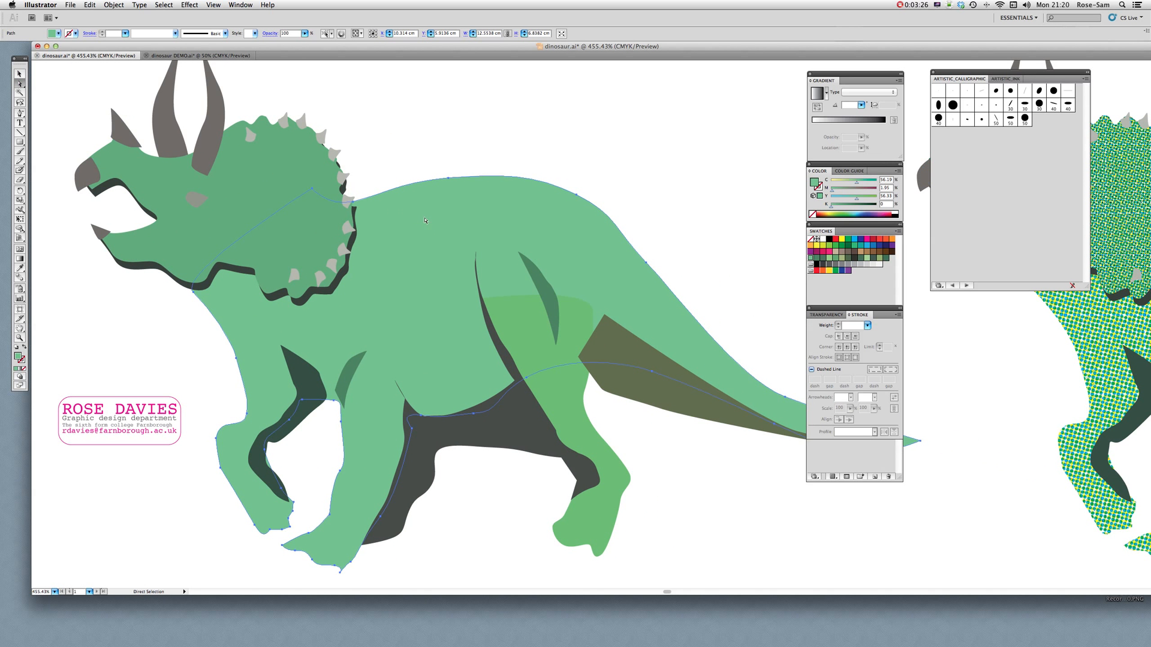
left_click(190, 5)
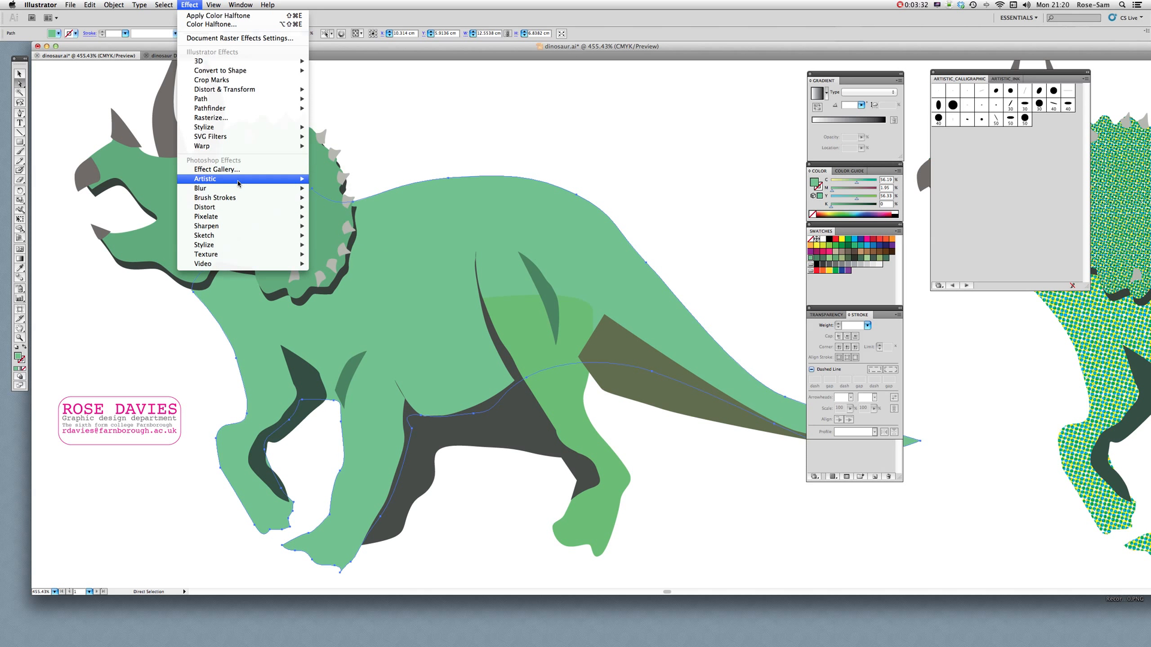
mouse_move(240, 178)
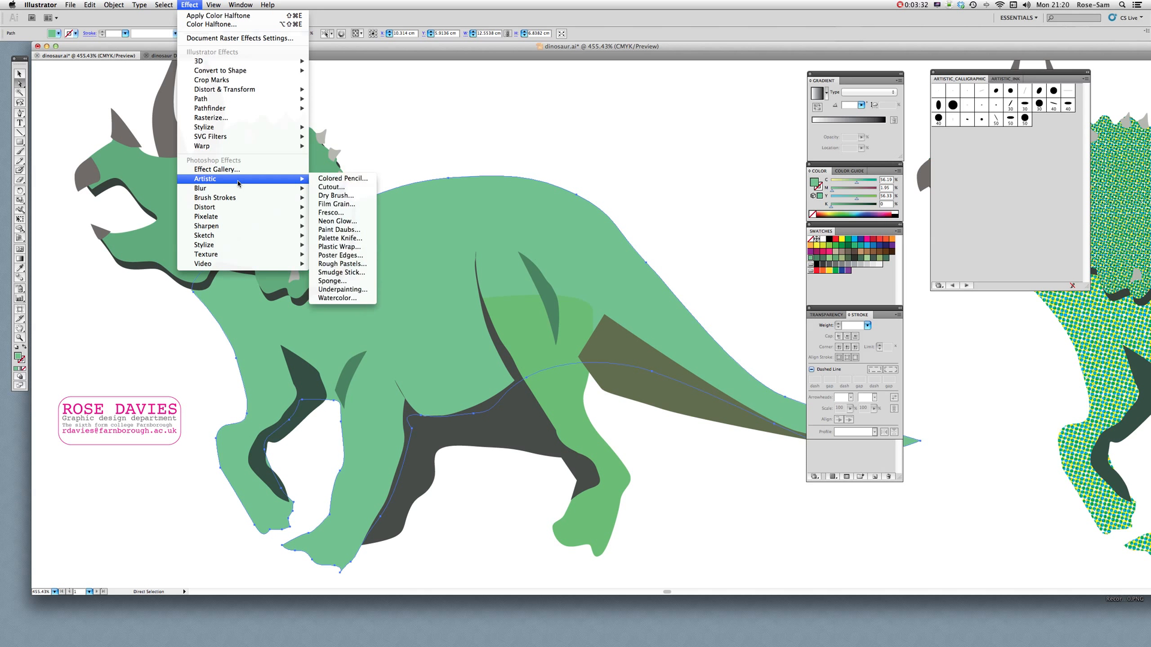
left_click(367, 265)
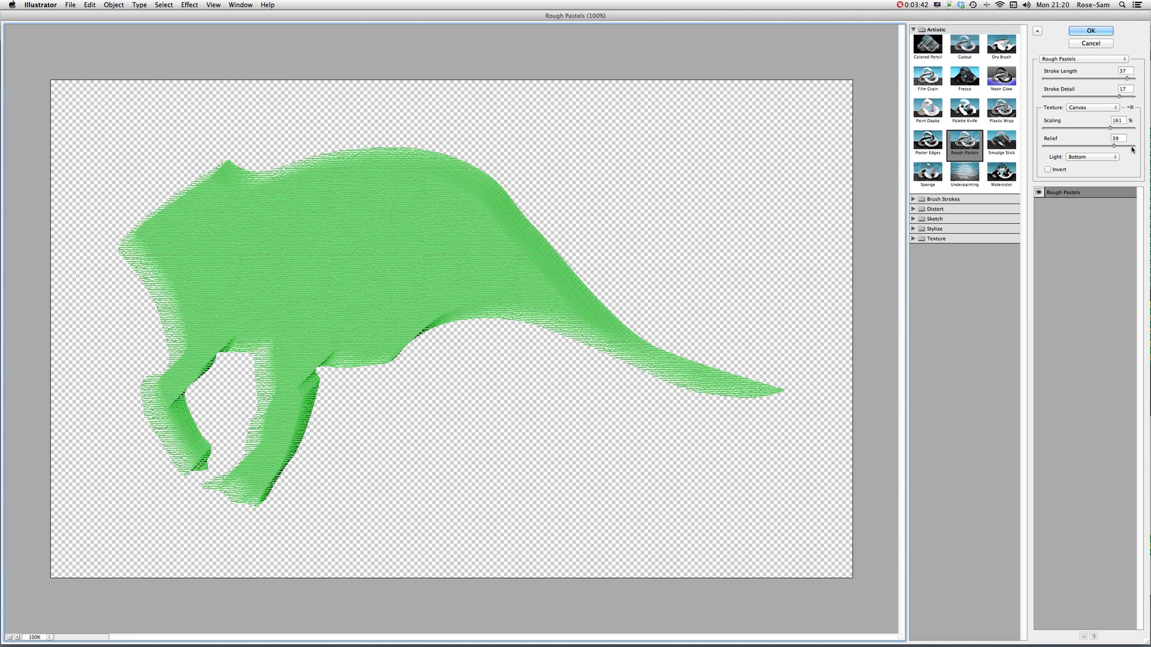
Apply Rough Pastels to the body with Stroke Detail 16, Scaling 172% and Relief 47, then deselect.
mouse_move(1110, 147)
left_mouse_down()
mouse_move(1127, 147)
mouse_move(1087, 130)
mouse_move(1116, 128)
mouse_move(1118, 97)
left_mouse_up()
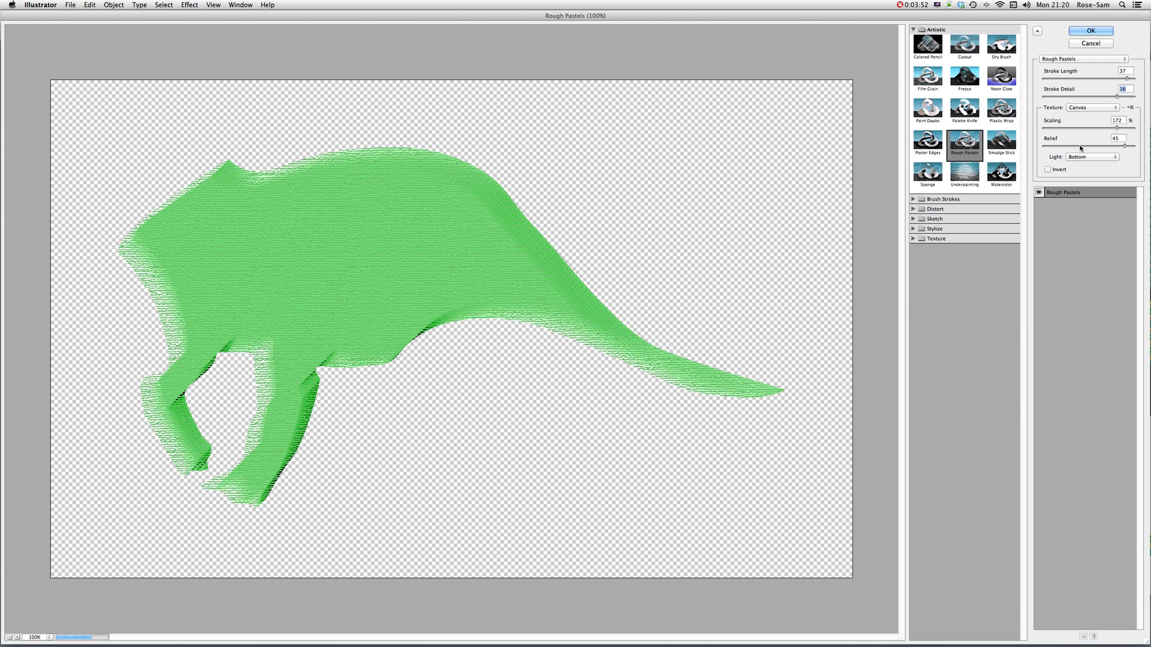
left_click_drag(1126, 147, 1128, 146)
left_click(1086, 34)
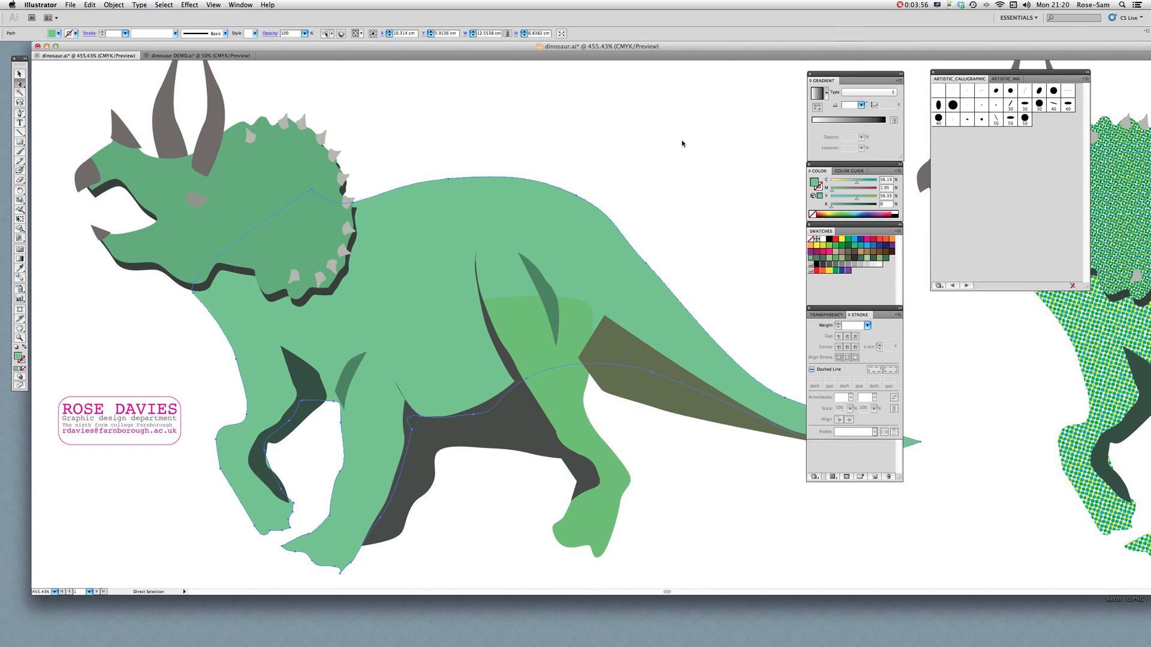
left_click(586, 139)
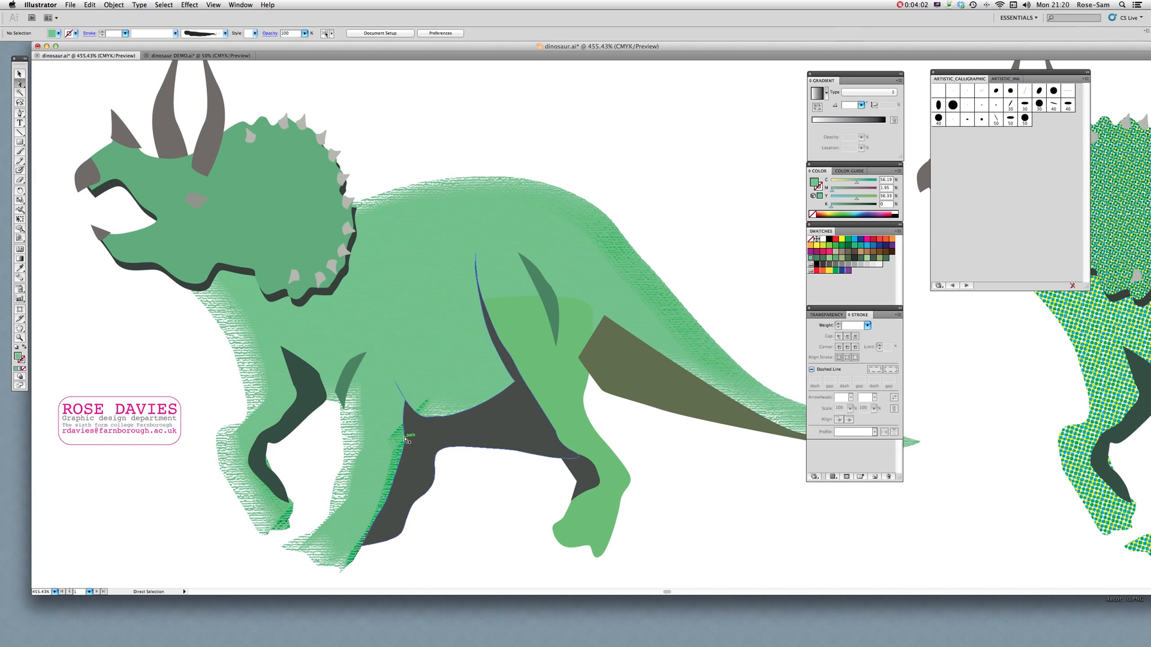
Apply Rough Pastels with the same settings to the small dark green shading shape above the front leg.
left_click(346, 382)
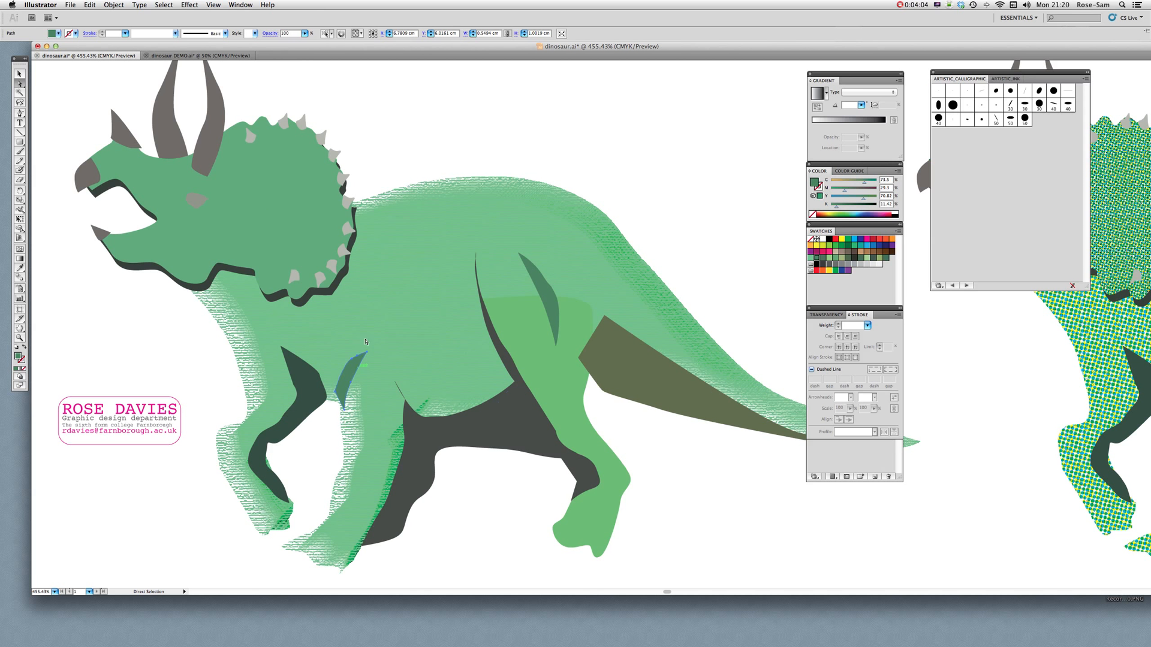
left_click(188, 5)
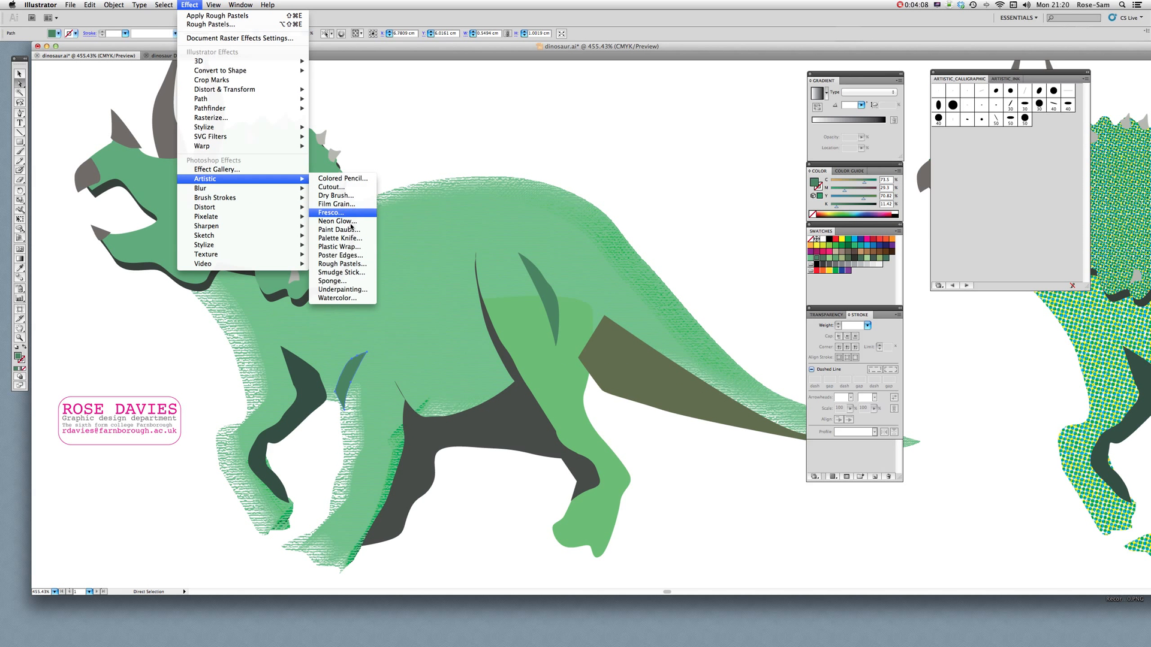
left_click(351, 265)
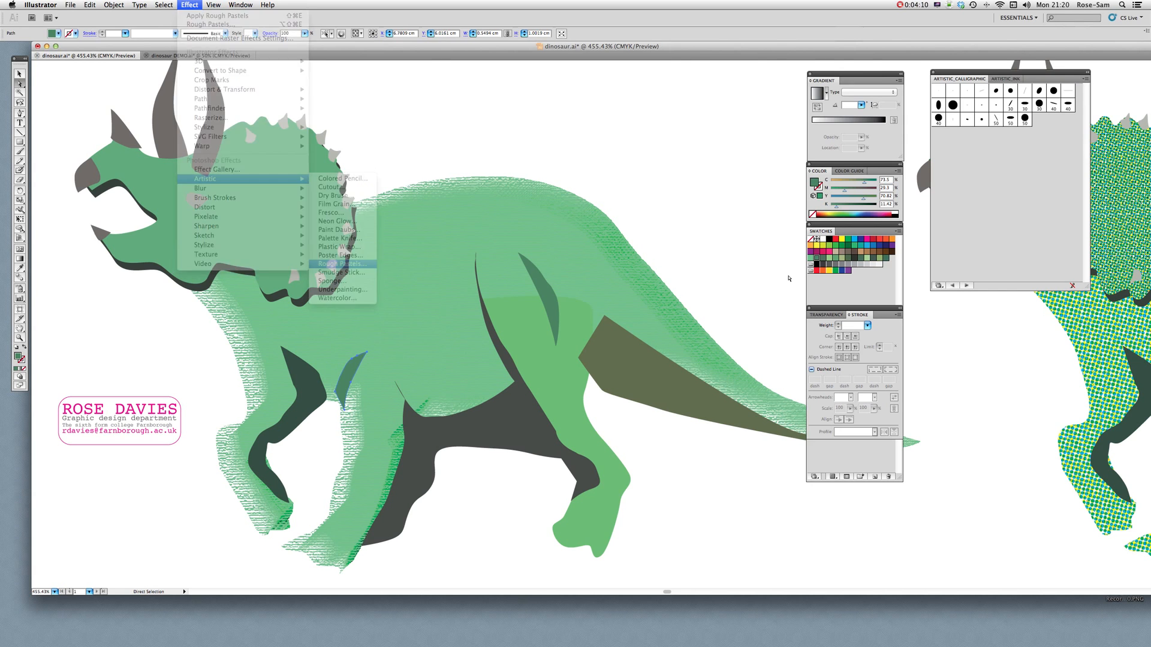
left_click(1091, 30)
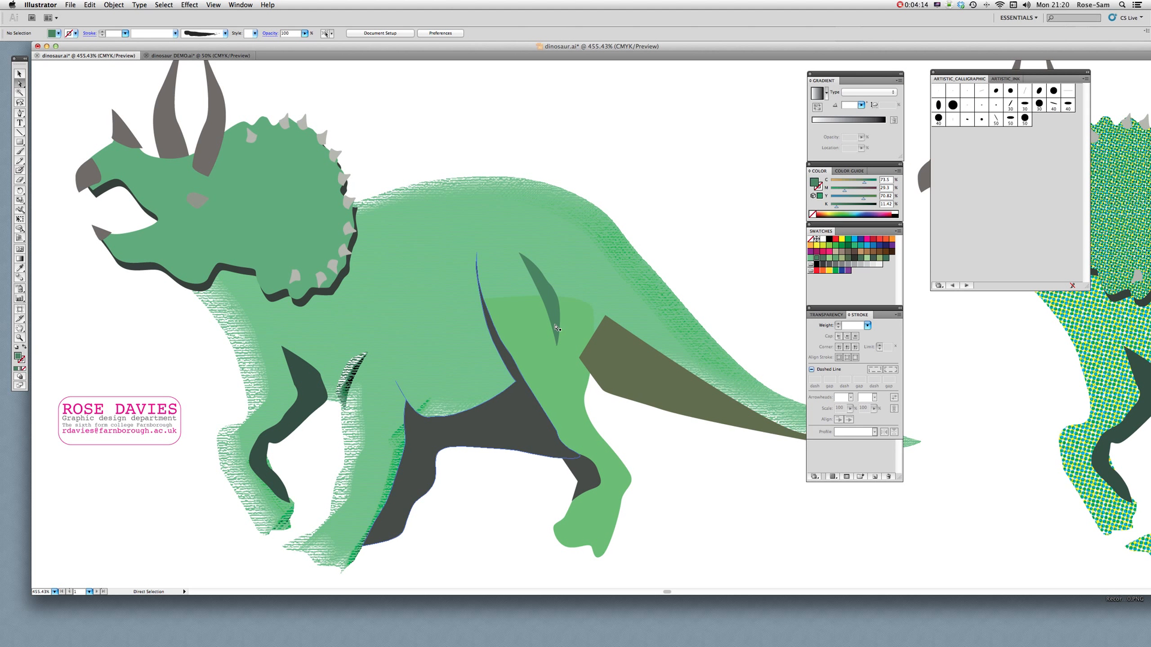
Apply Rough Pastels to the original triceratops's green head shape with Stroke Length 37, Stroke Detail 16, Scaling 150% and Relief 47.
left_click(335, 183)
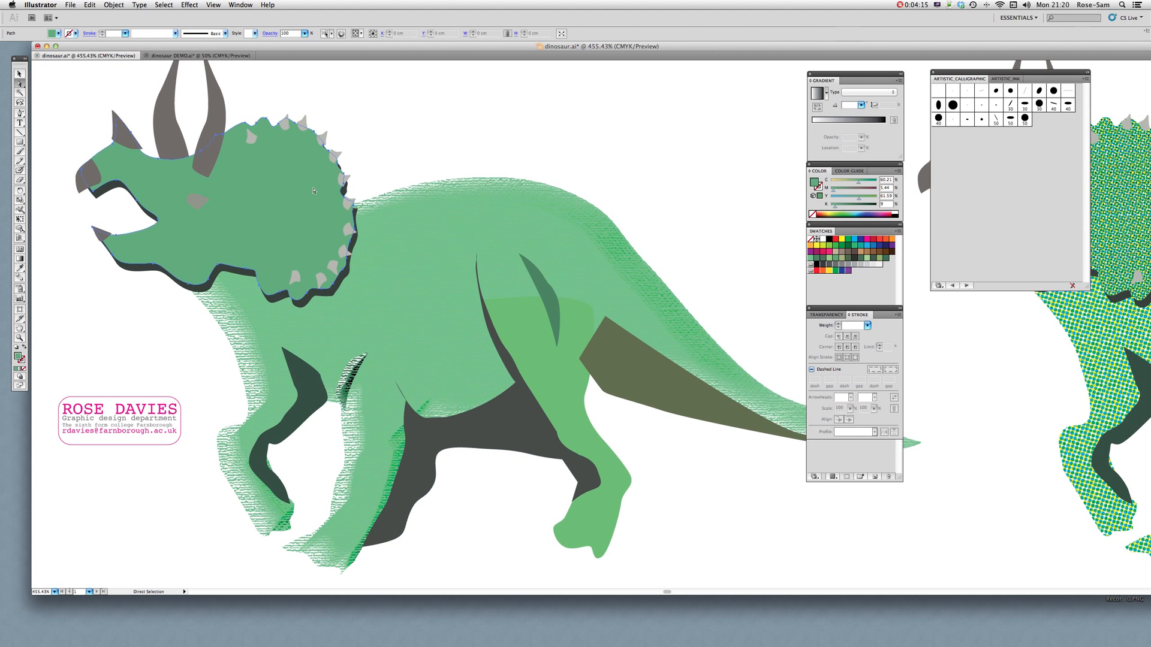
left_click(187, 6)
mouse_move(282, 178)
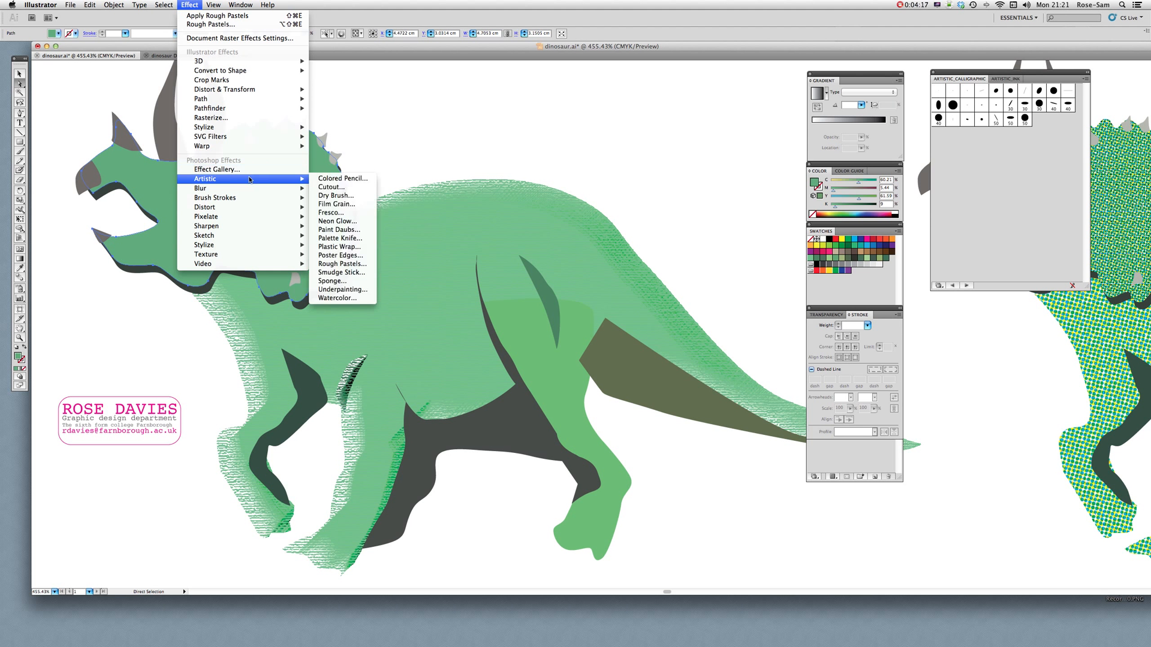
left_click(342, 264)
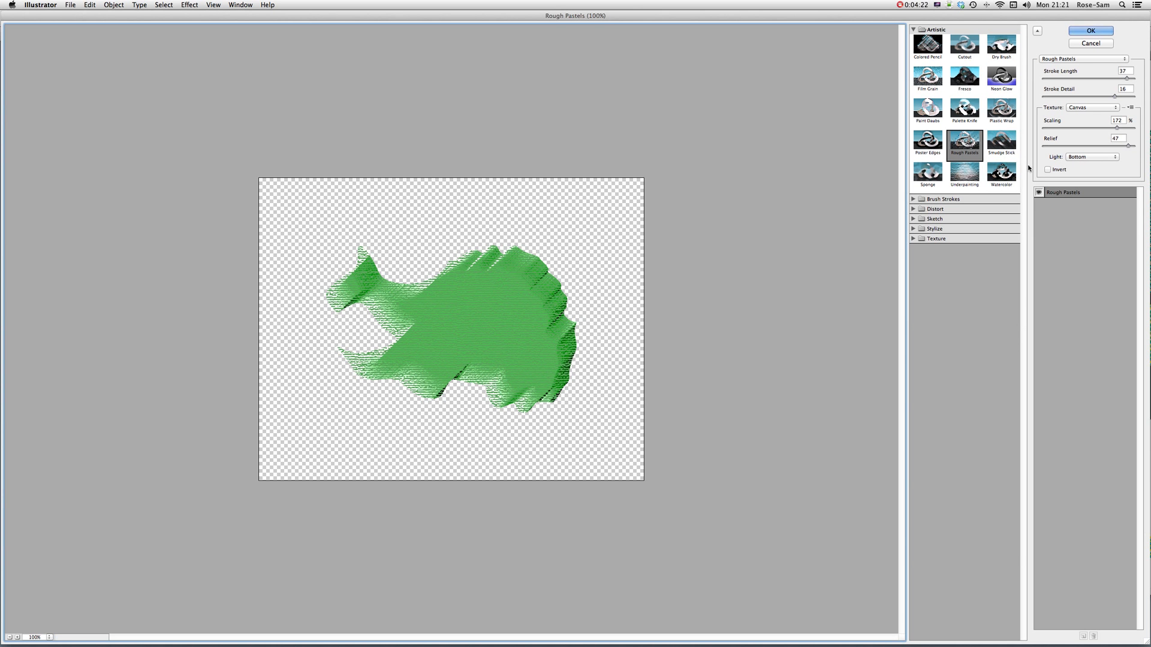
left_click_drag(1117, 129, 1094, 129)
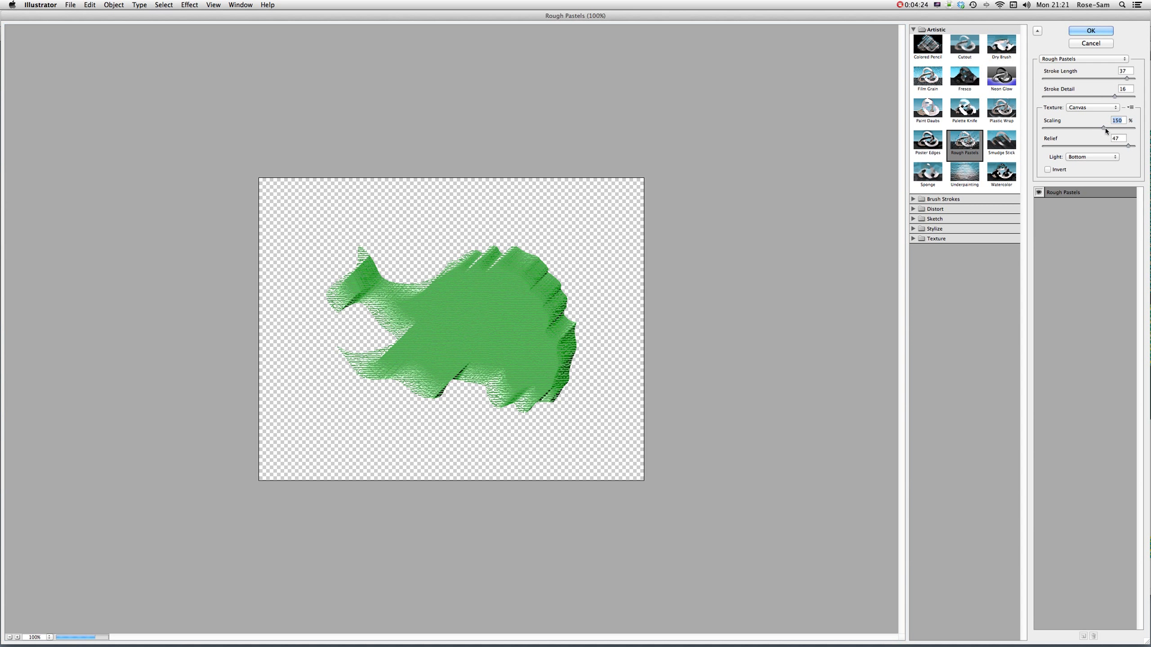
left_click(1091, 31)
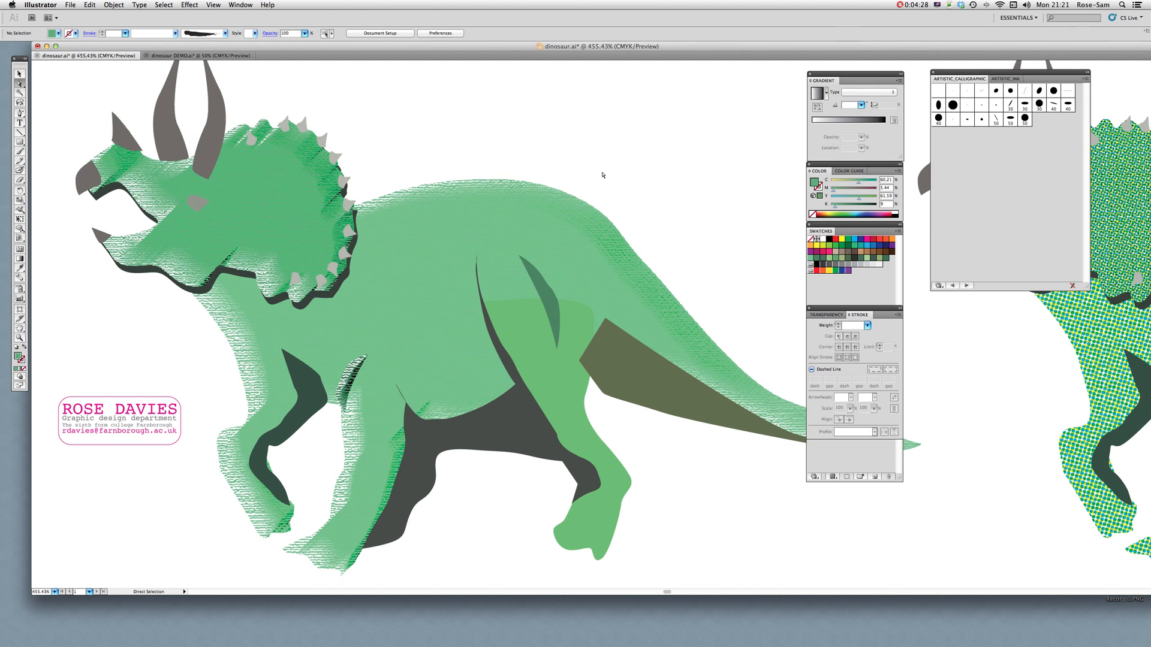
Apply a Canvas Texturizer effect to the light green hind leg with Scaling 187% and Relief 41.
key("super+minus")
key("super+minus")
key("super+minus")
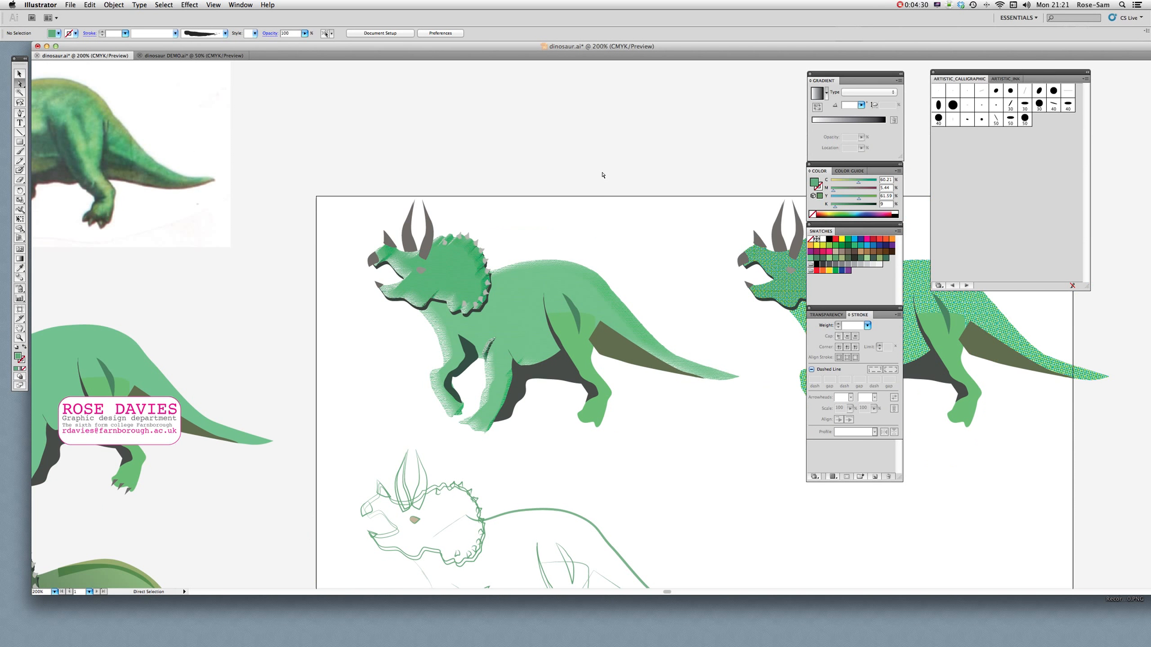
left_click(580, 347)
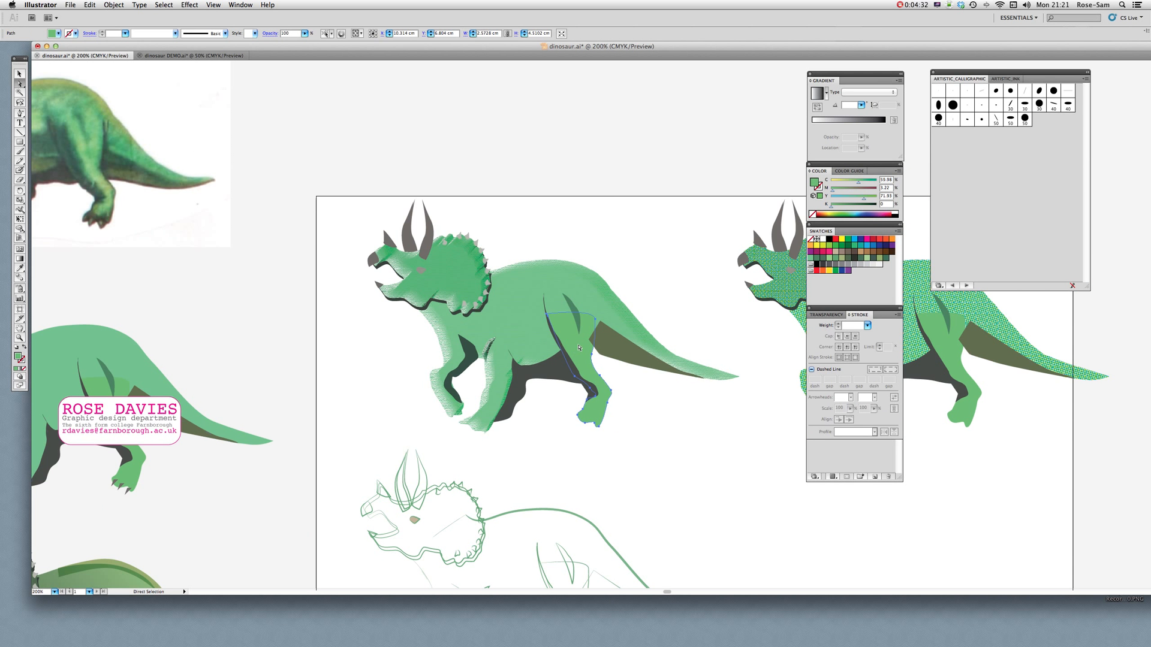
left_click(19, 337)
left_click_drag(331, 209, 706, 429)
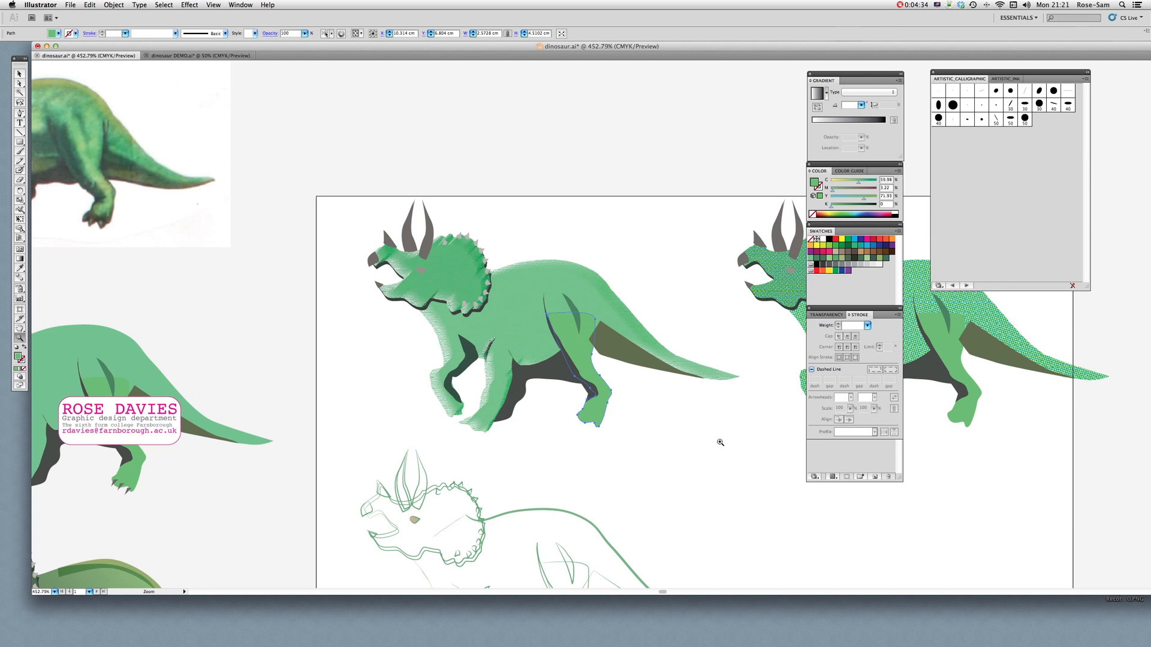
left_click(20, 328)
left_click_drag(492, 279, 336, 252)
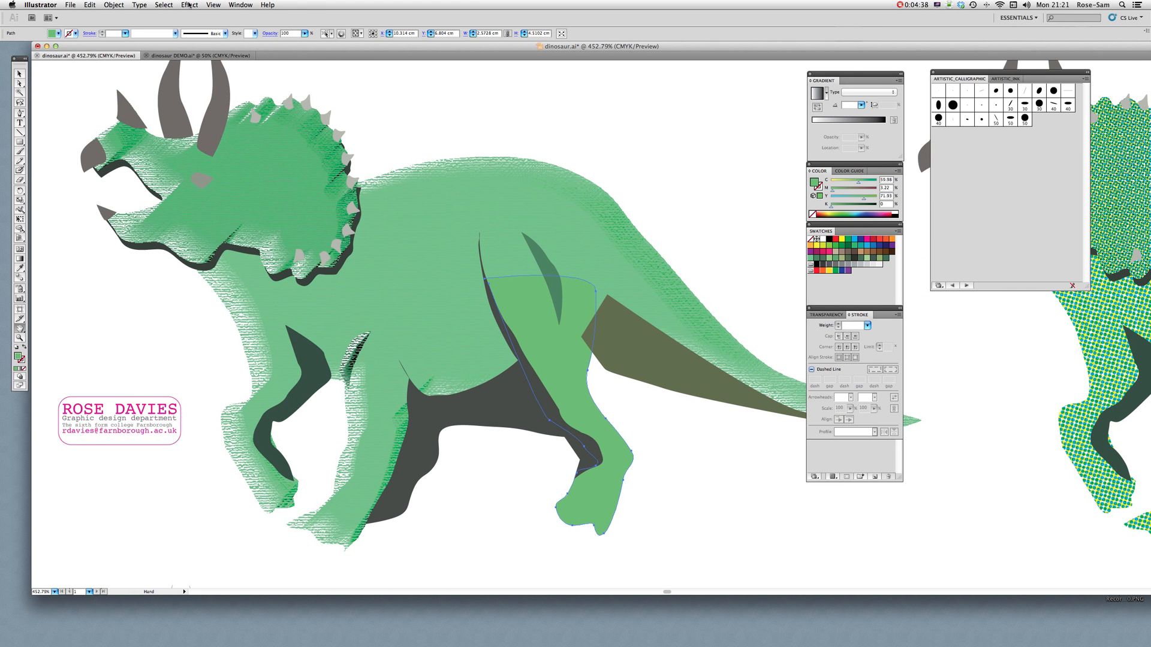
left_click(189, 4)
mouse_move(271, 256)
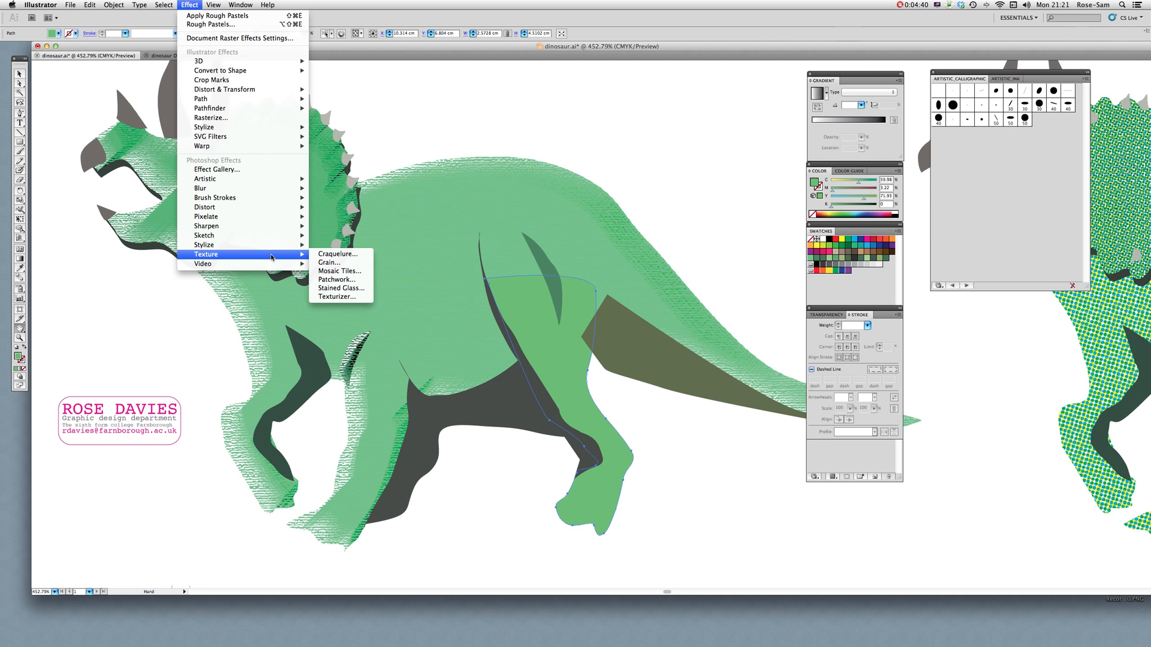
left_click(348, 298)
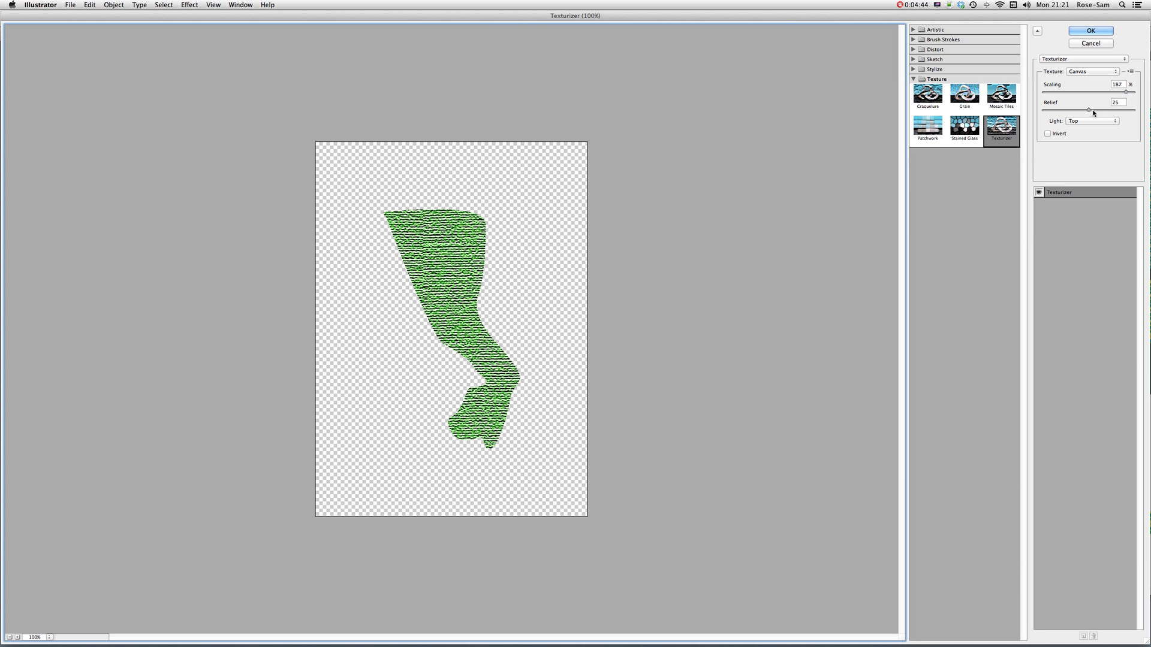
left_click_drag(1093, 111, 1119, 112)
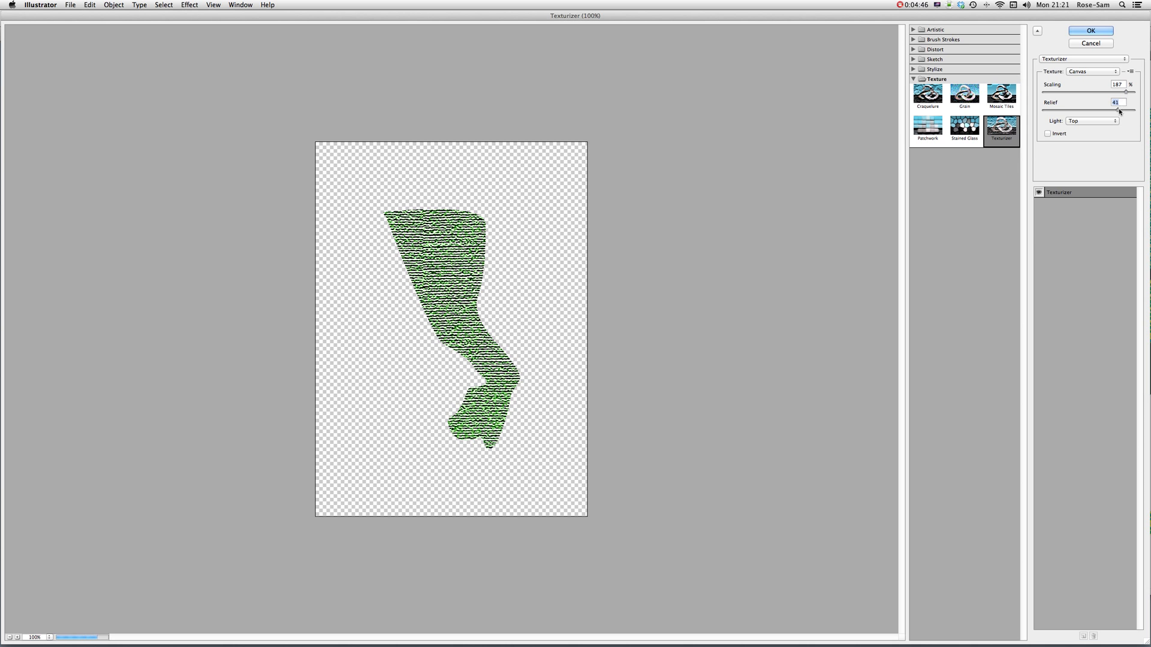
left_click(1090, 31)
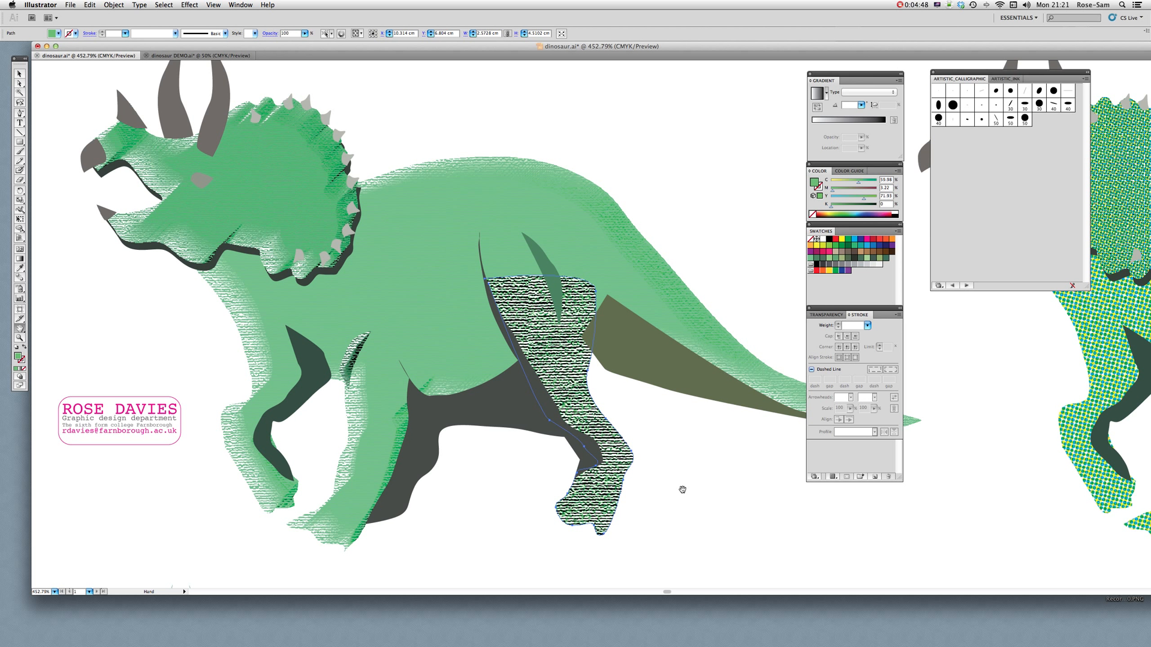
Add a plain green copy of the hind leg, offset slightly towards the head from the textured leg.
left_click(24, 338)
key("super+minus")
key("super+minus")
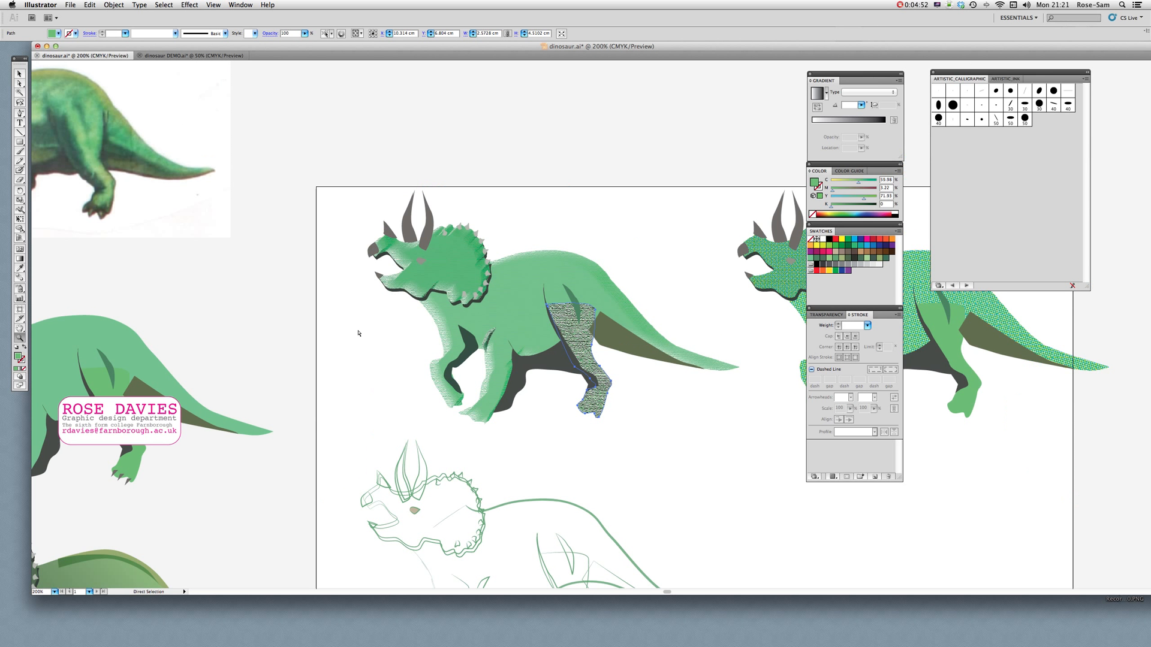
key("v")
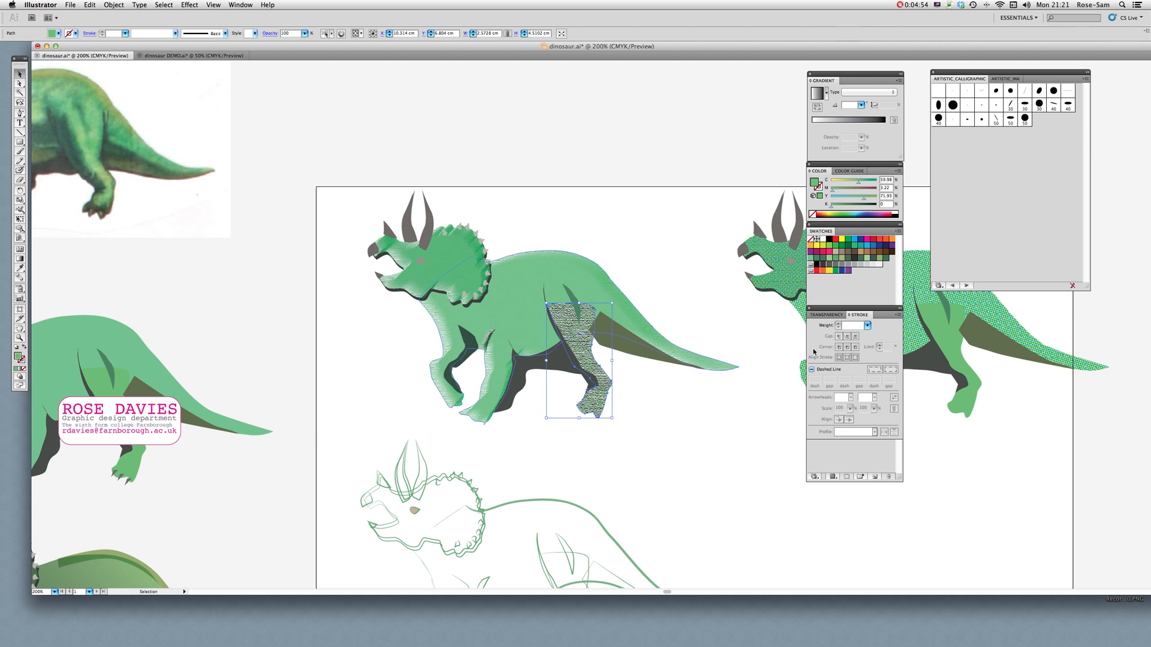
mouse_move(591, 364)
left_mouse_down()
mouse_move(959, 379)
mouse_move(963, 367)
mouse_move(586, 363)
left_mouse_up()
key("Right")
key("Right")
key("Right")
key("Right")
key("Right")
key("Right")
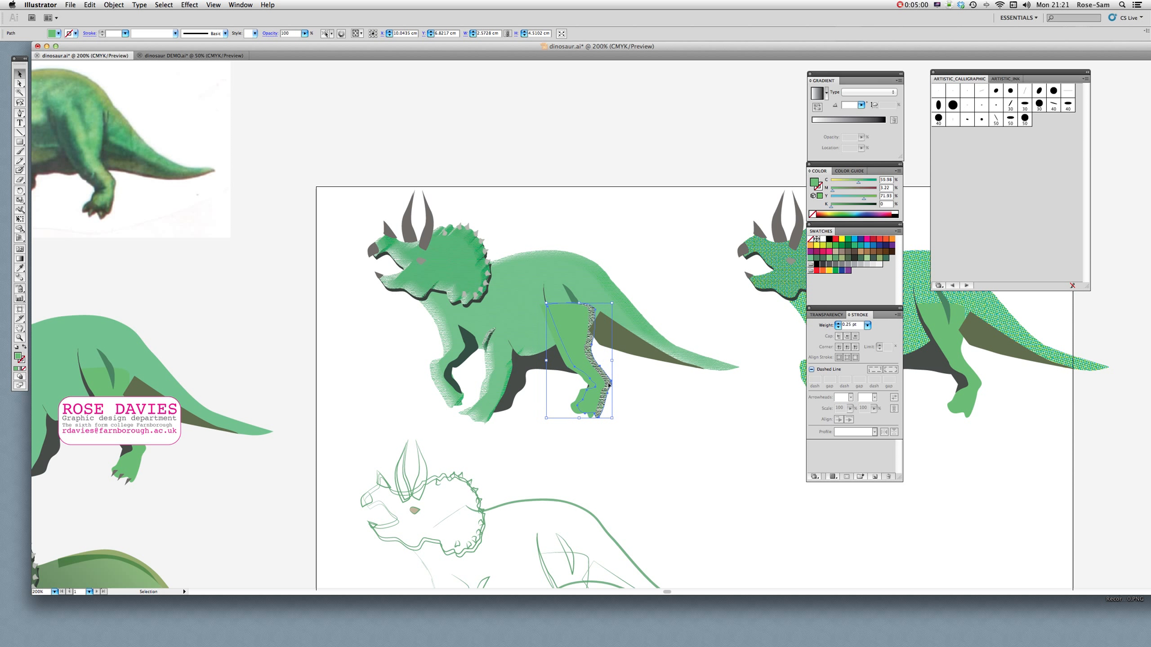
Bring the textured hind leg to the front of the artwork.
right_click(609, 383)
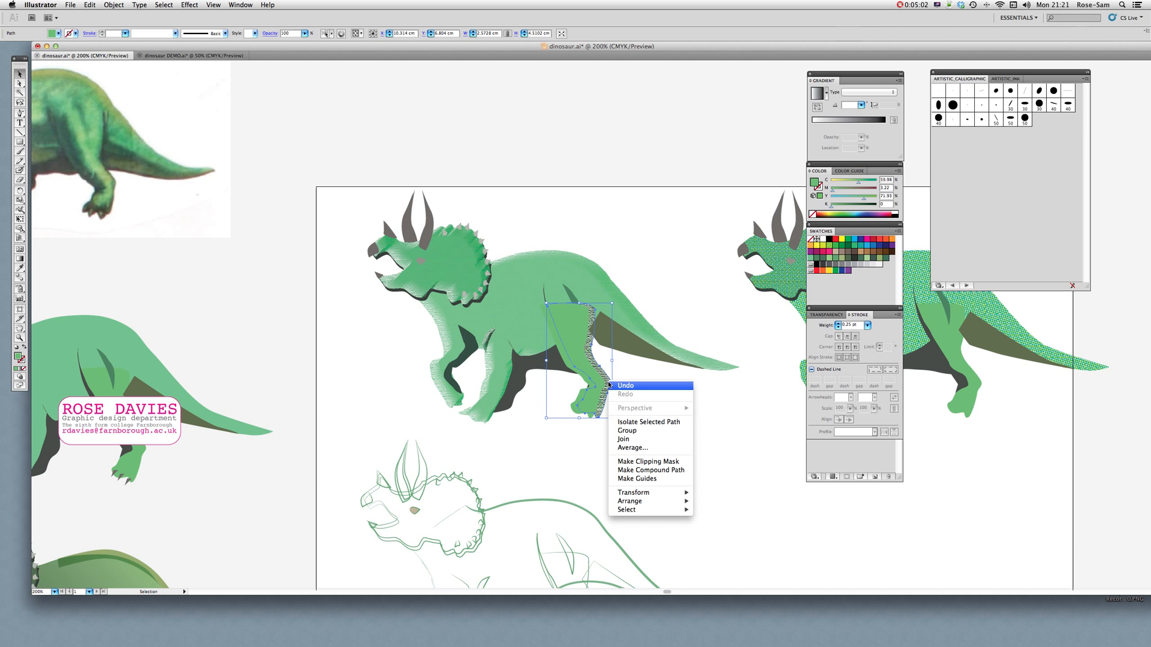
mouse_move(664, 502)
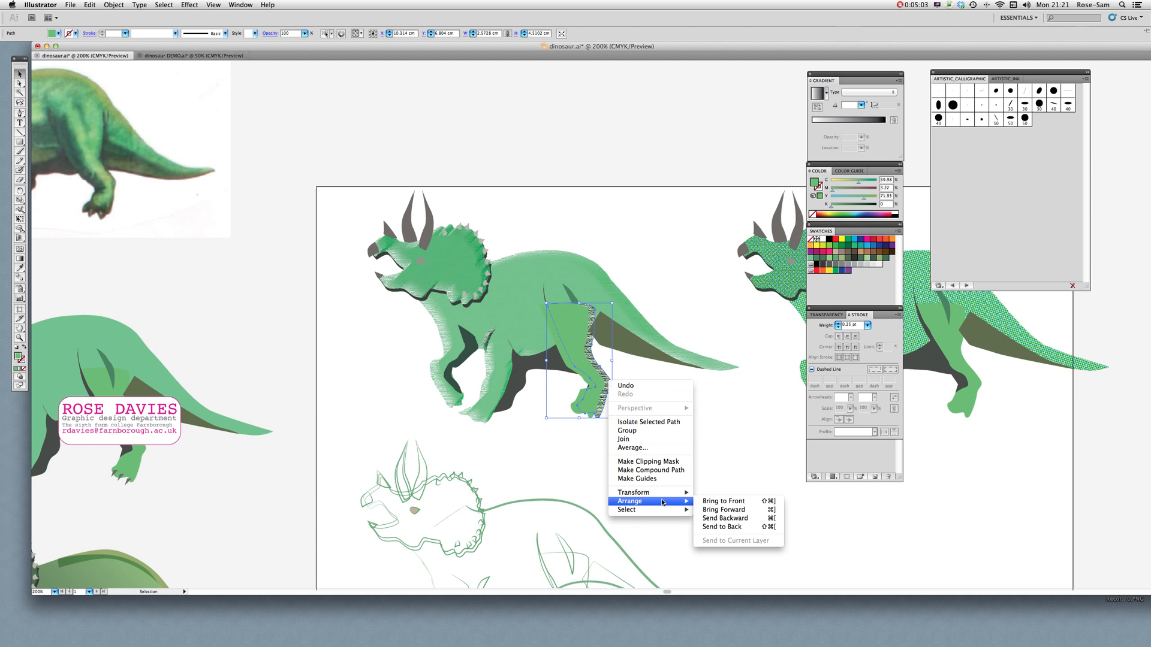
left_click(723, 501)
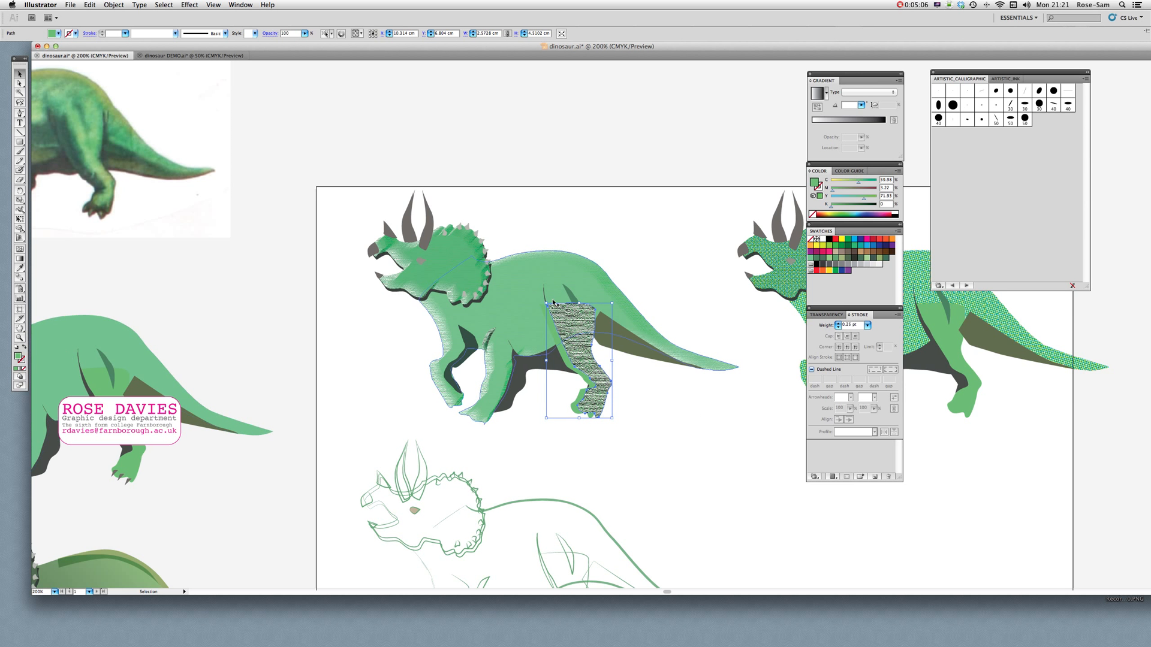
Set the textured hind leg's blending mode to Multiply.
key("a")
key("super+equal")
key("v")
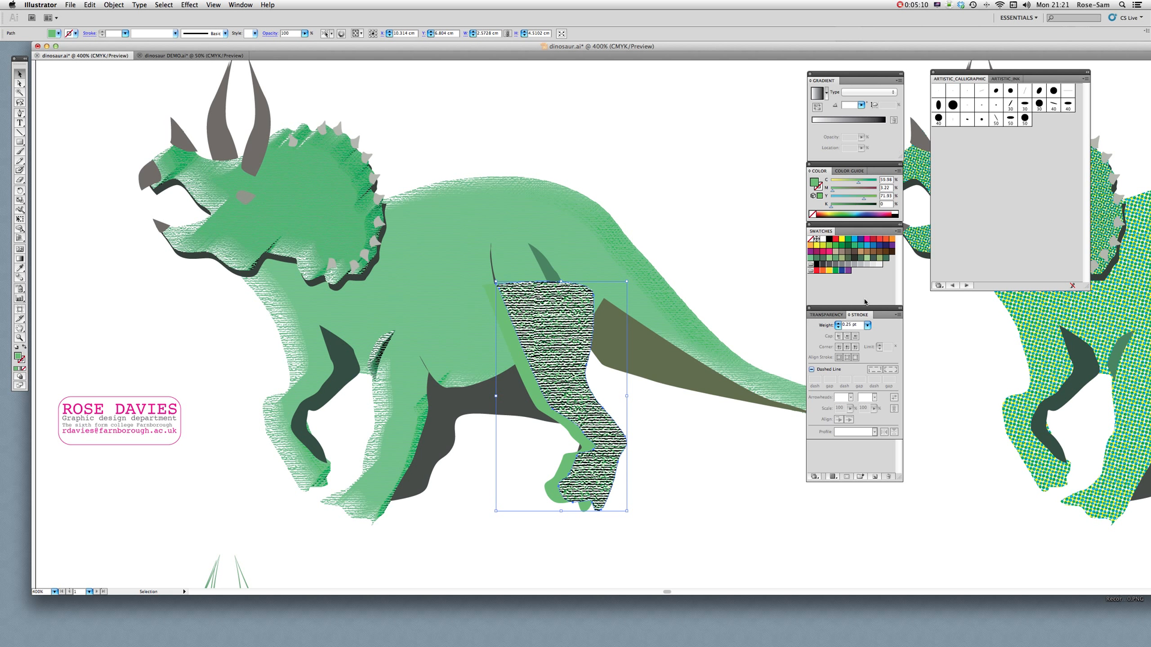
left_click(827, 314)
left_click(827, 324)
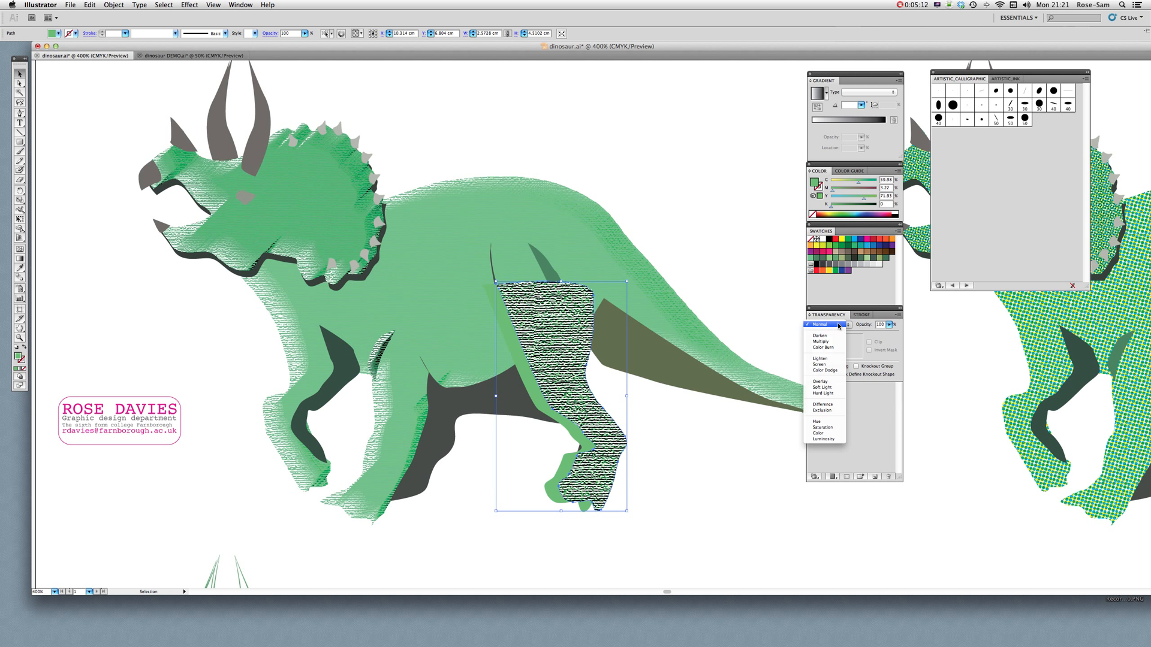
left_click(821, 341)
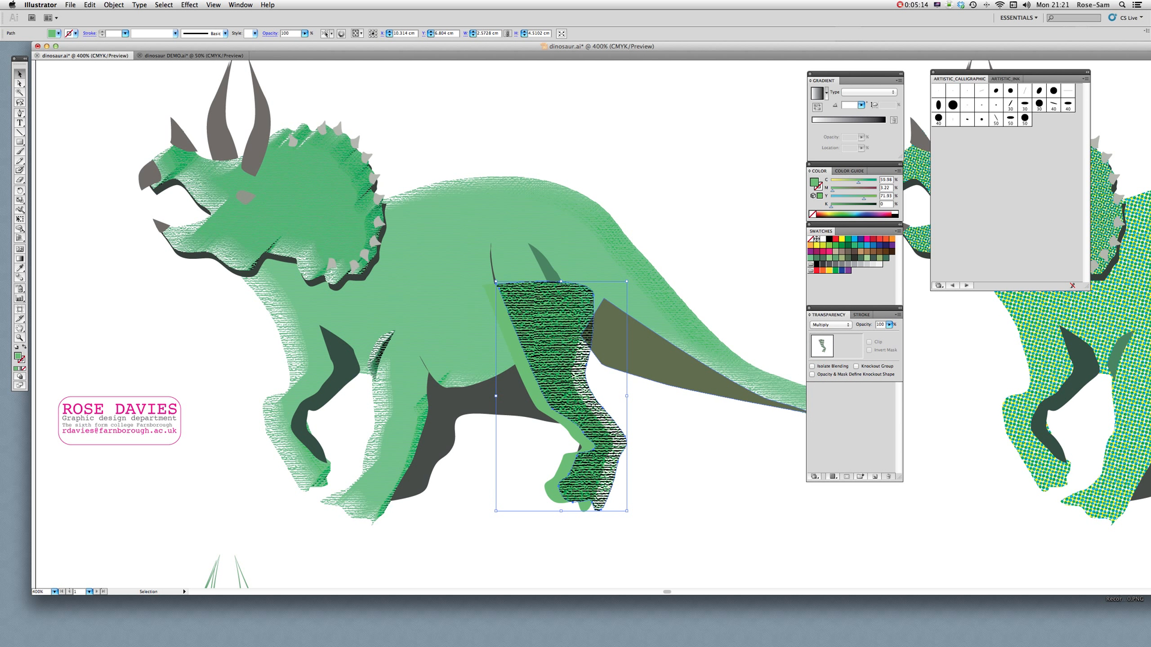
Align the textured leg over the plain green leg, lower its opacity to 30% with Multiply kept, and deselect.
left_click_drag(567, 407, 550, 407)
left_click(889, 324)
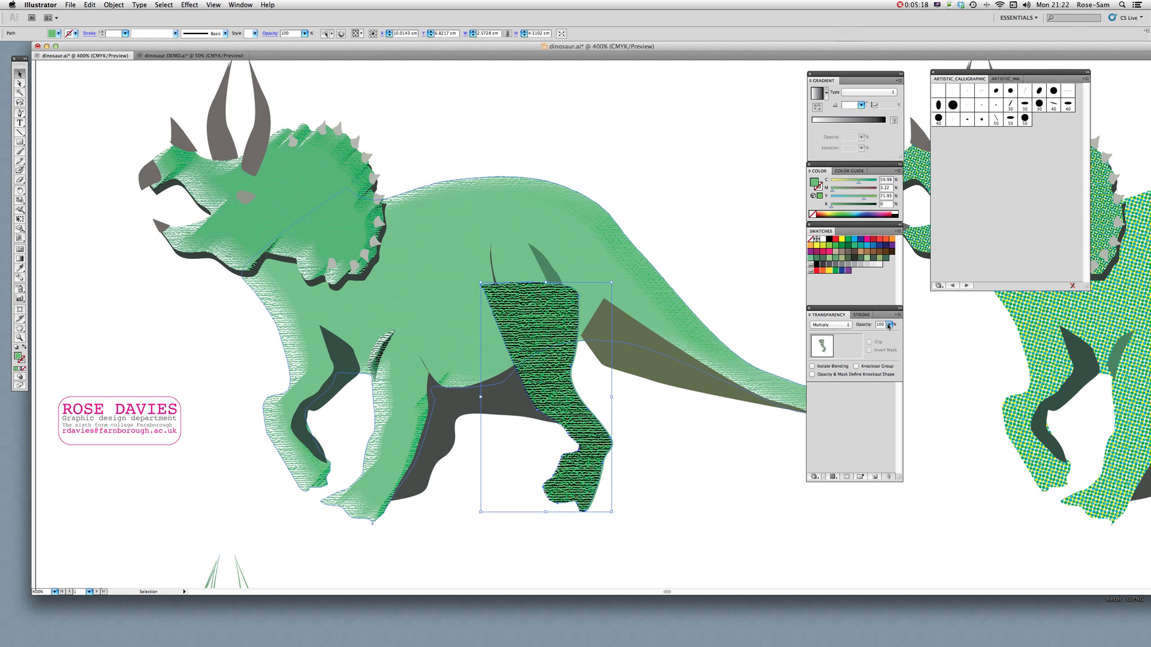
left_click_drag(883, 336, 854, 336)
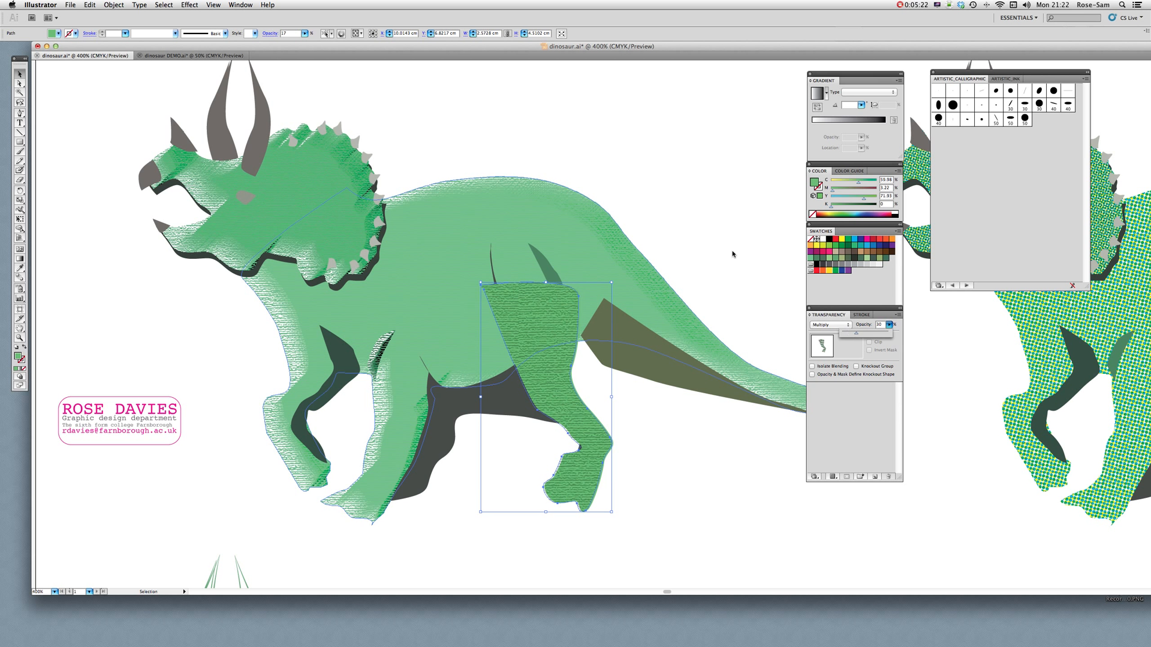
left_click(823, 323)
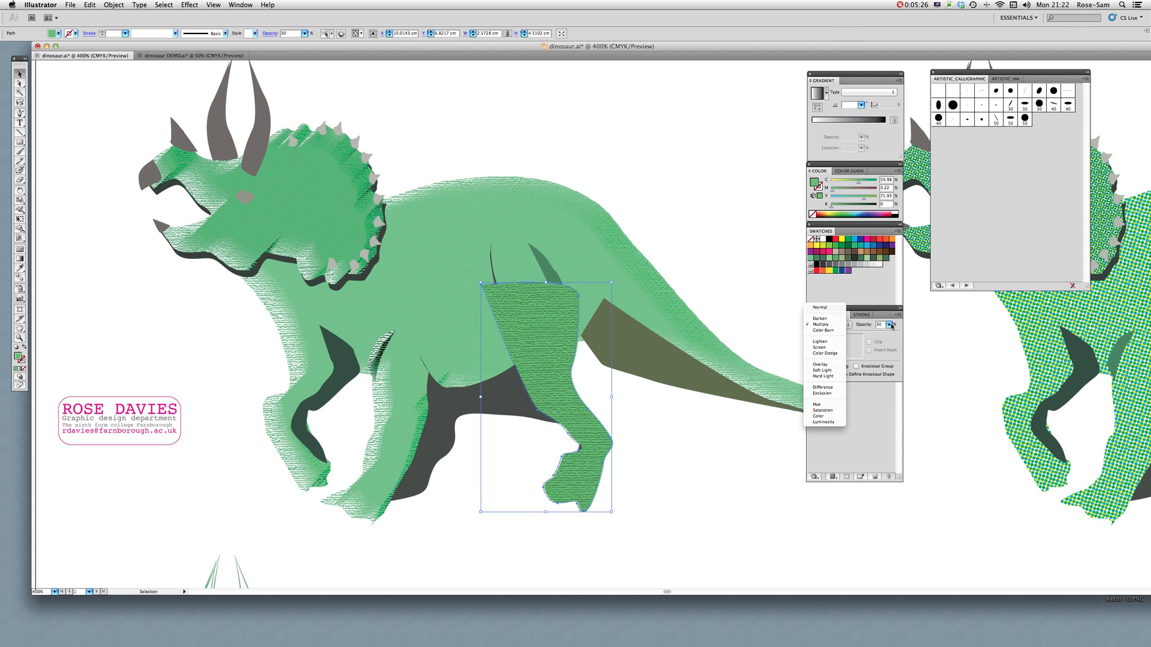
left_click(831, 325)
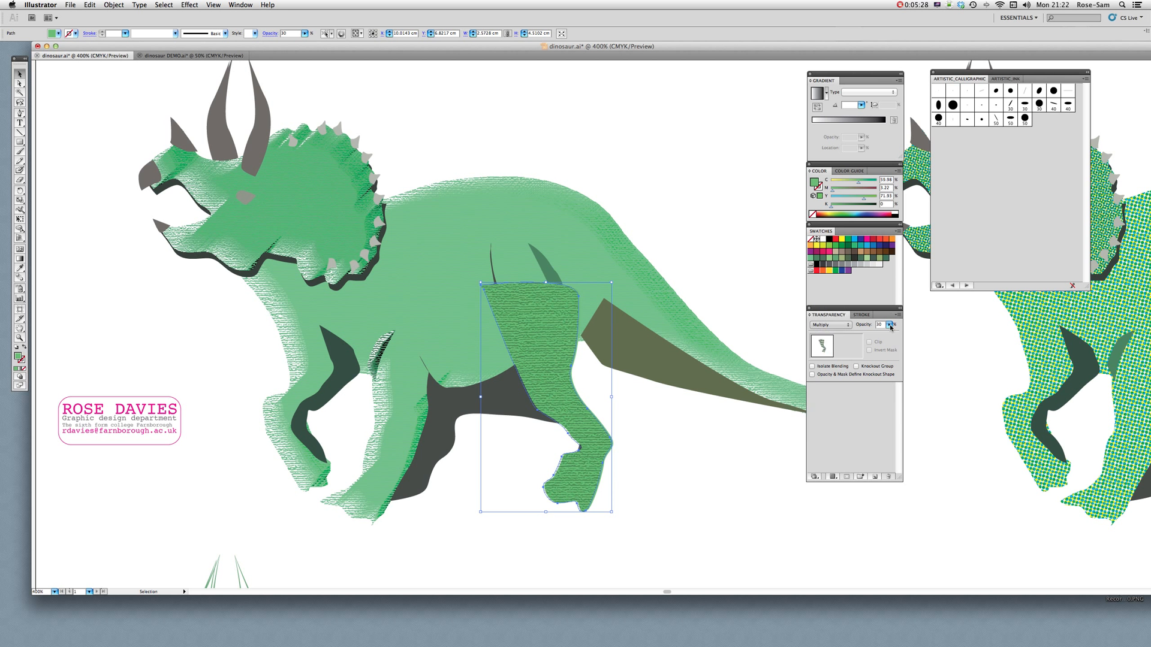
left_click(672, 211)
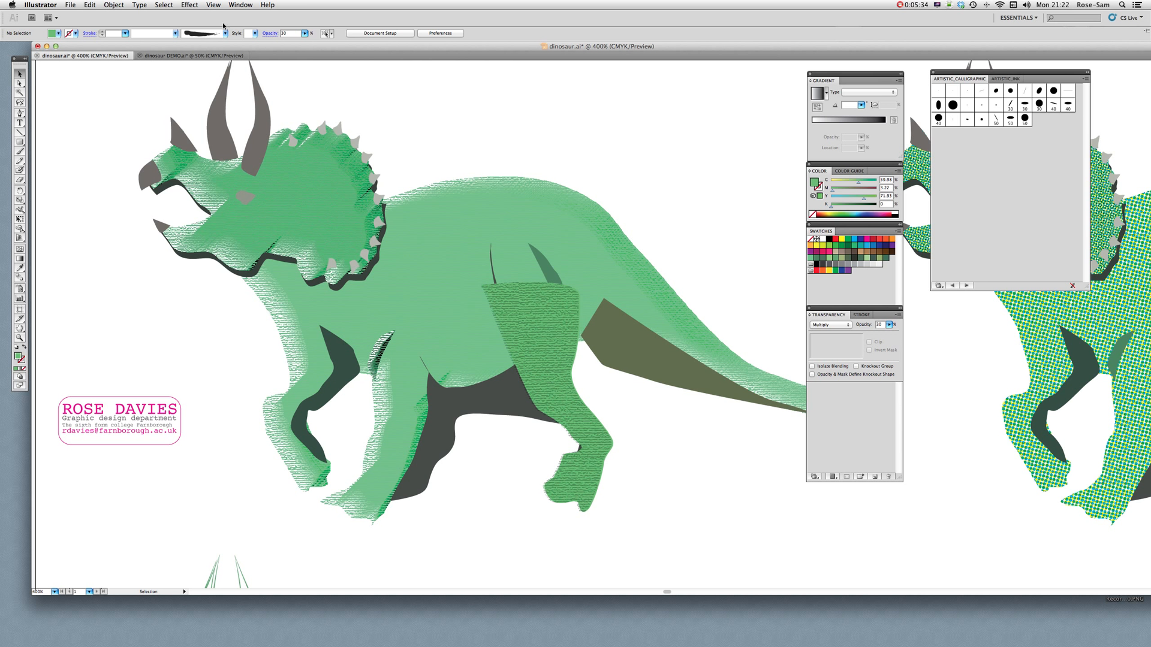
left_click(190, 5)
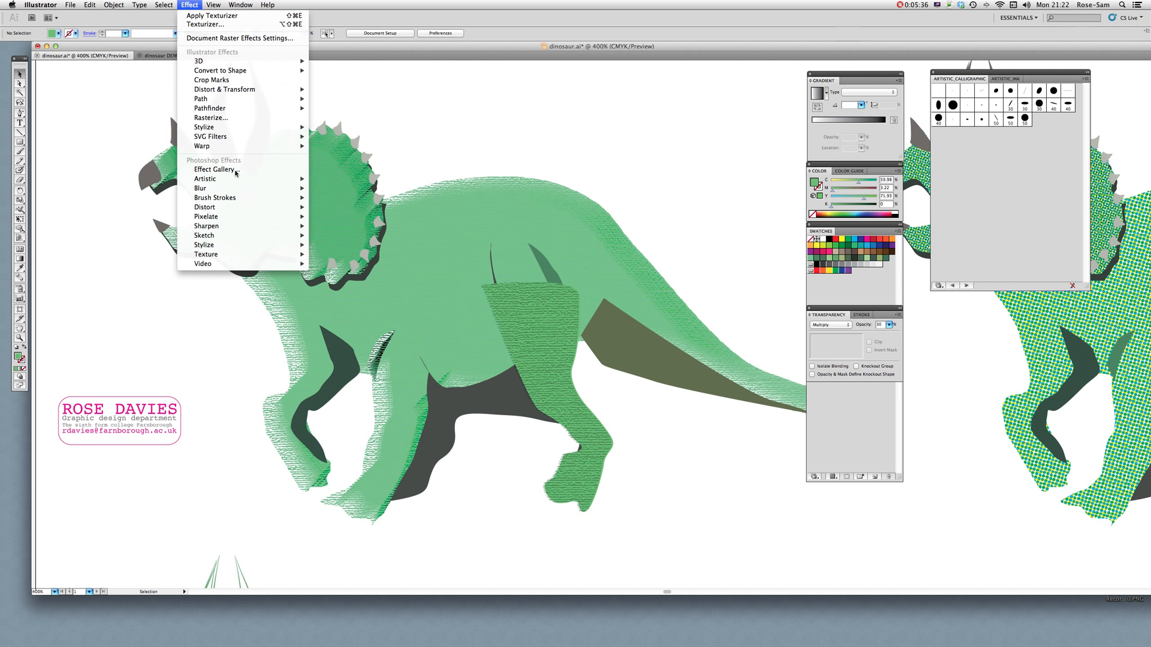
mouse_move(245, 104)
left_click(378, 124)
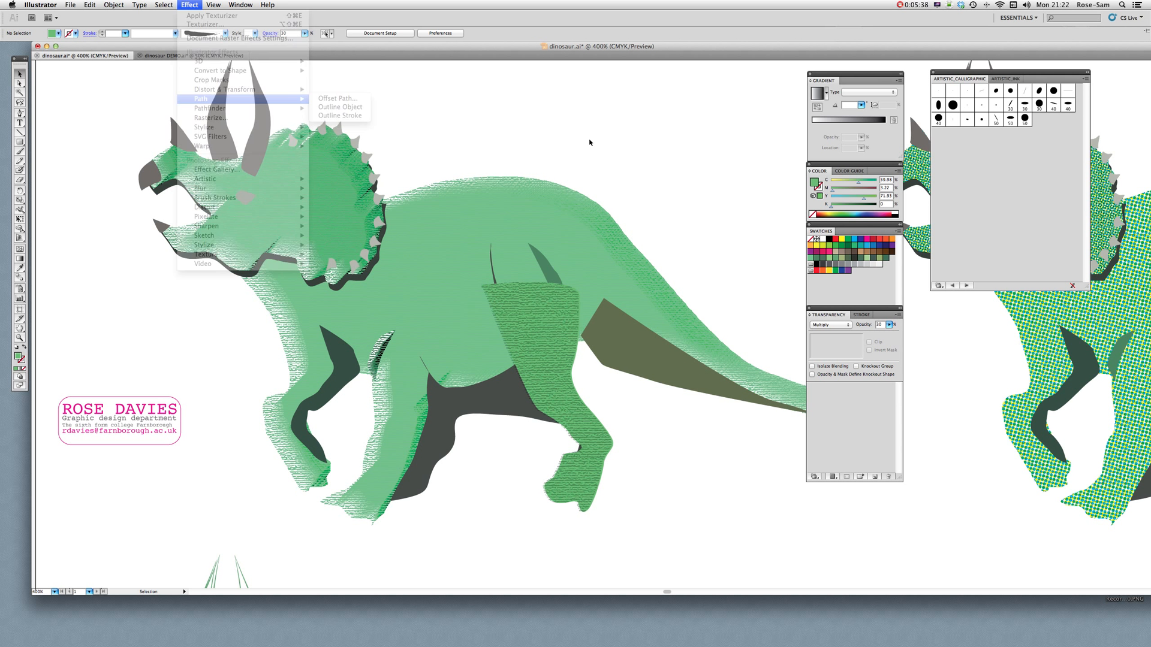